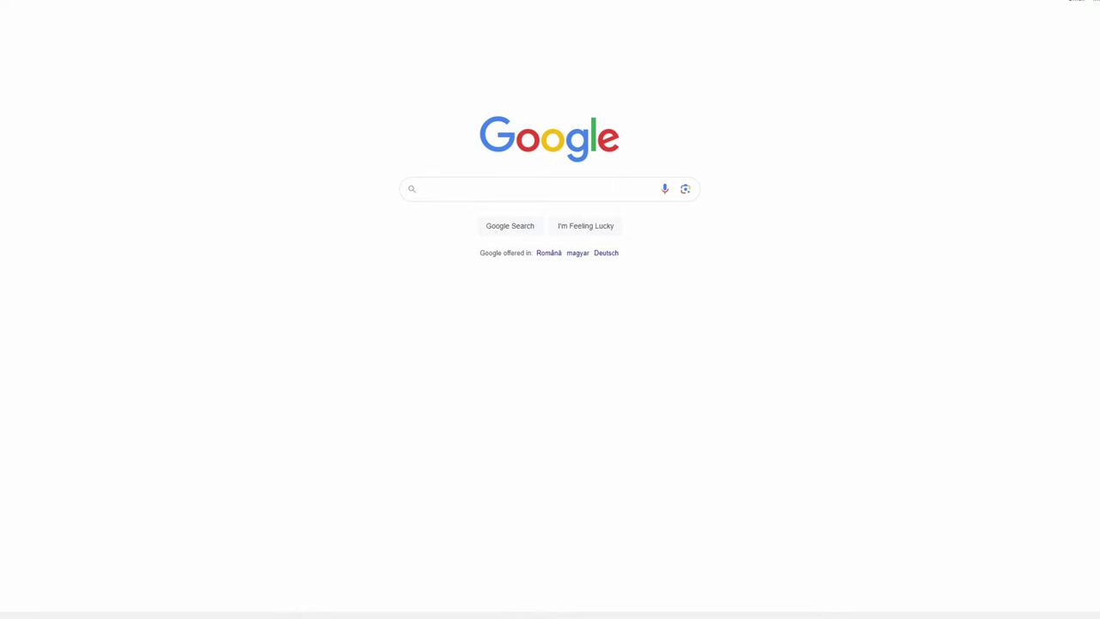
Step: Search the web for opentrack and open its GitHub releases page
type("opentrack")
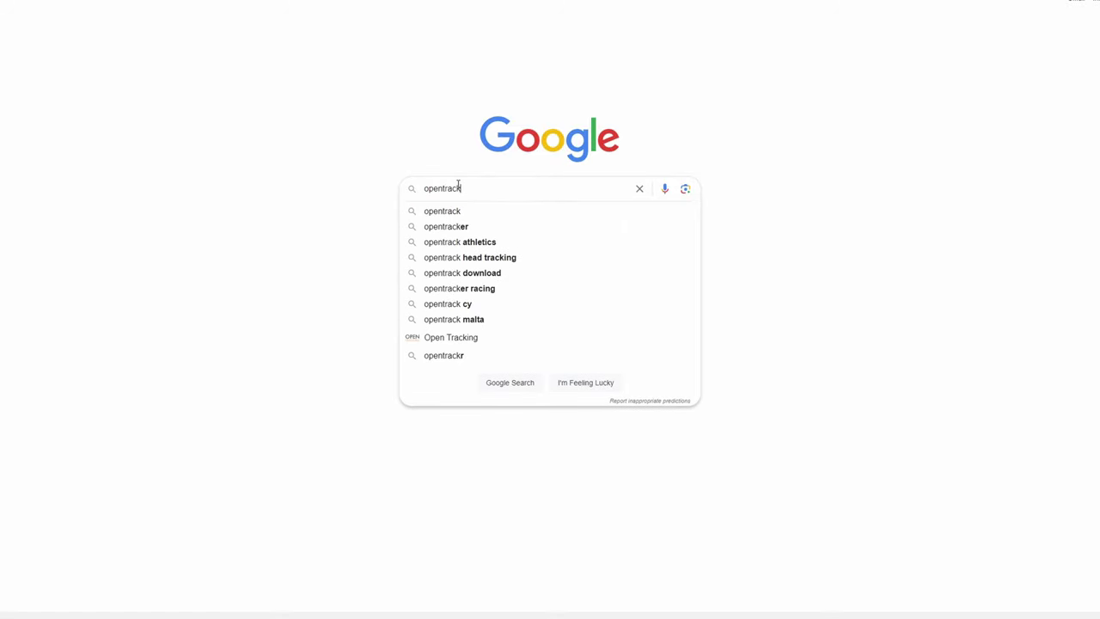
key("Return")
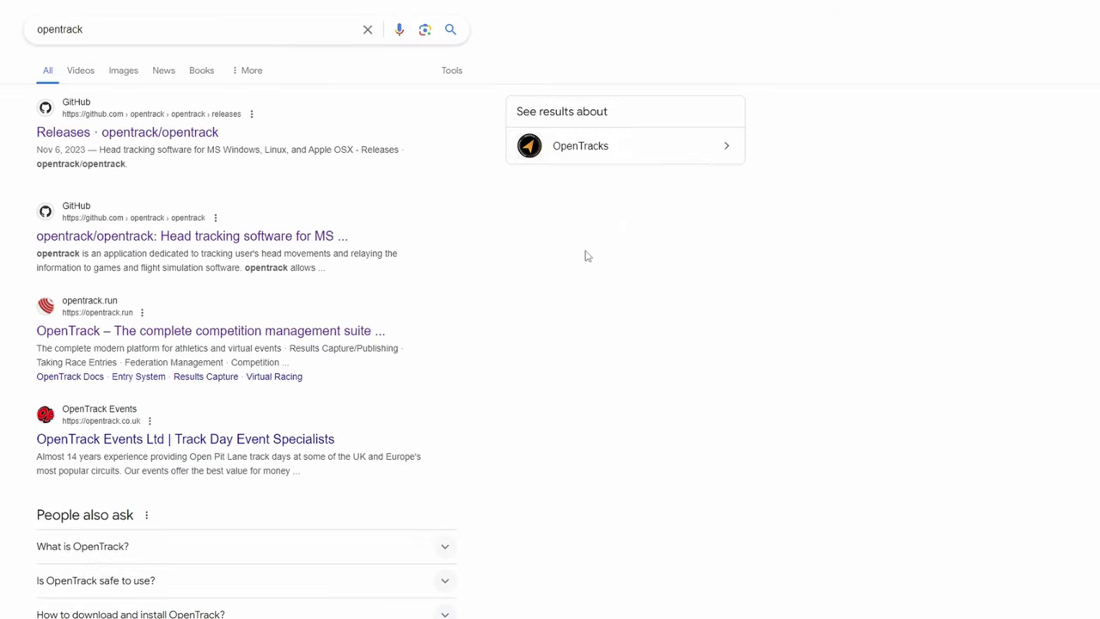
left_click(91, 133)
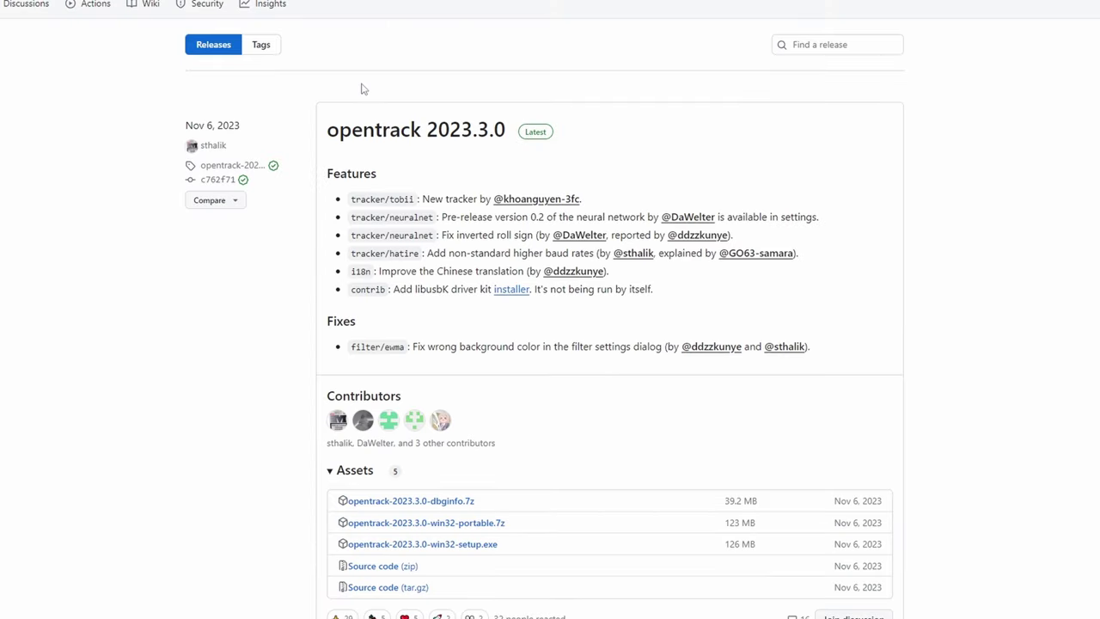
Step: Download opentrack-2023.3.0-win32-setup.exe from the latest release and install it with a desktop shortcut
left_click_drag(327, 140, 465, 129)
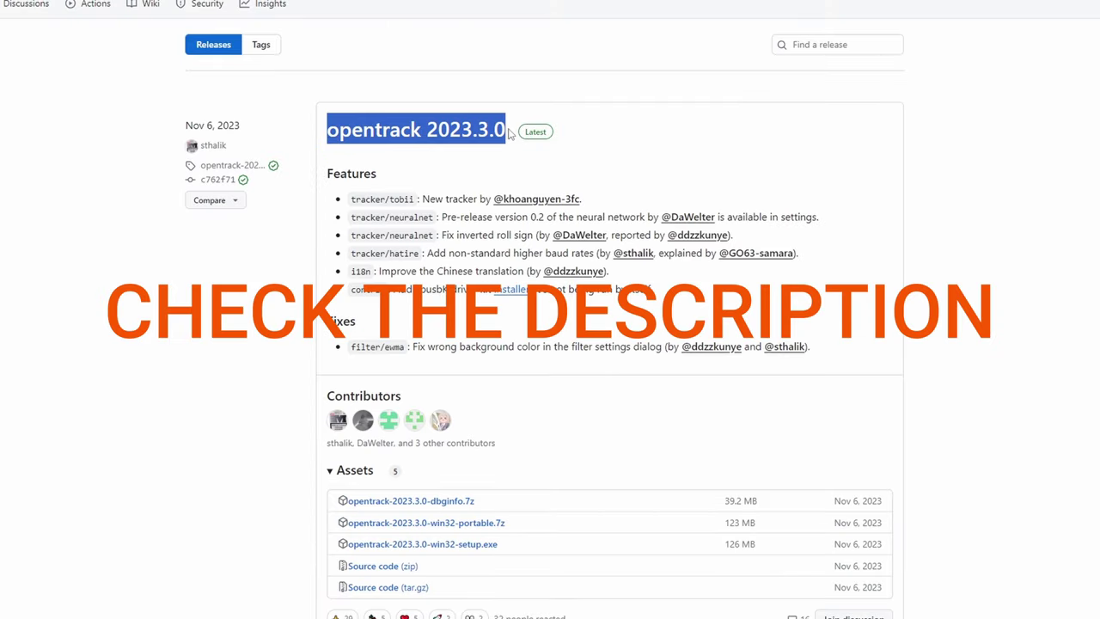
left_click(593, 152)
scroll(461, 513, "down", 1)
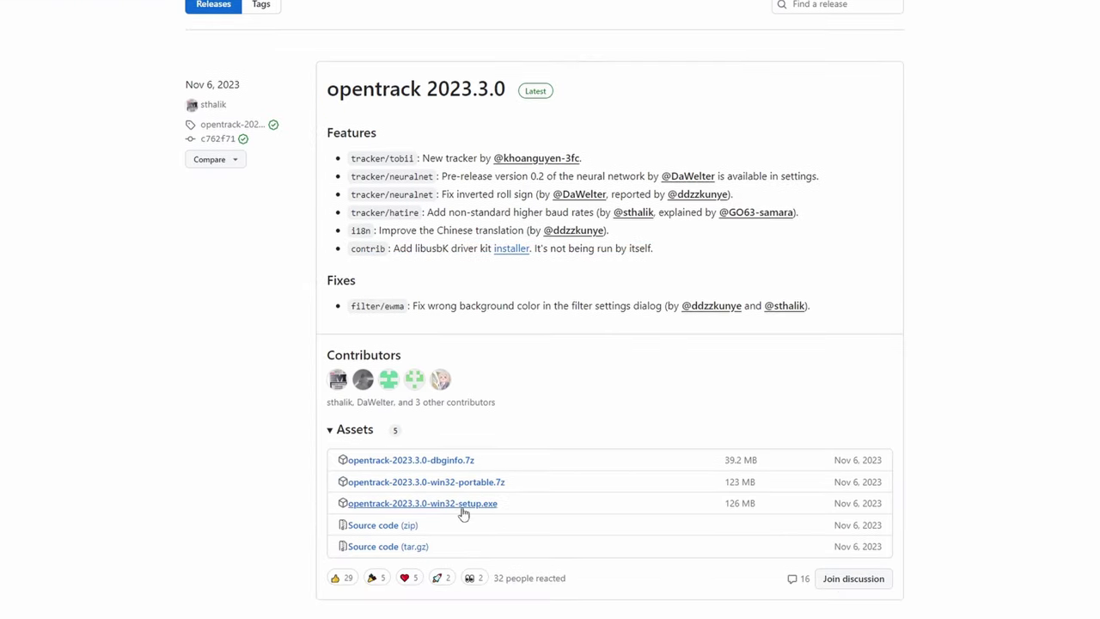
left_click(423, 504)
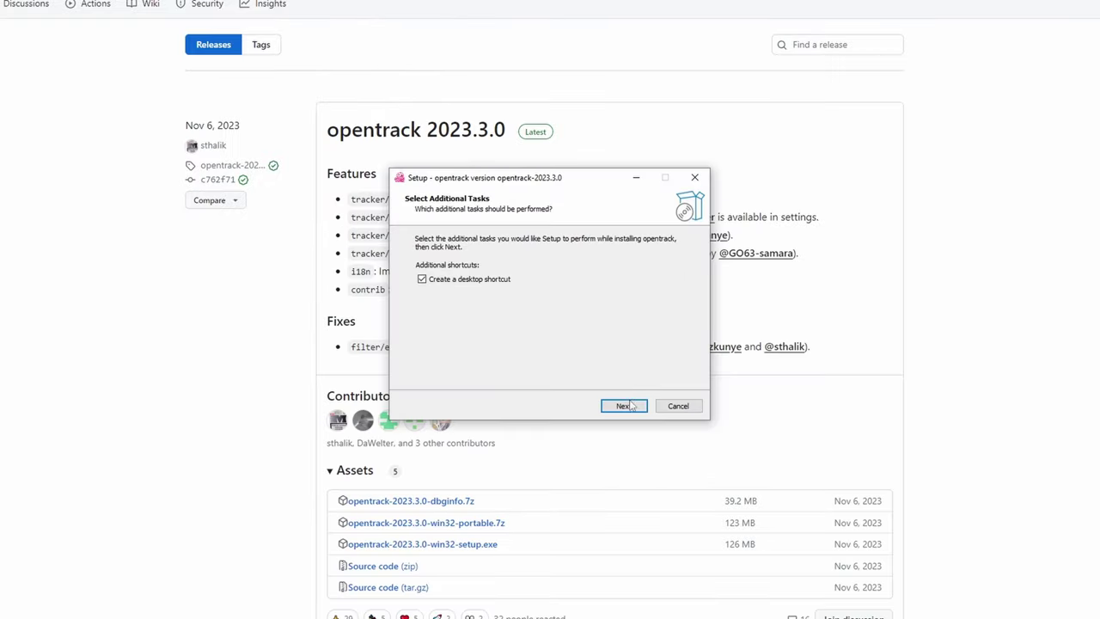
left_click(623, 404)
left_click(624, 404)
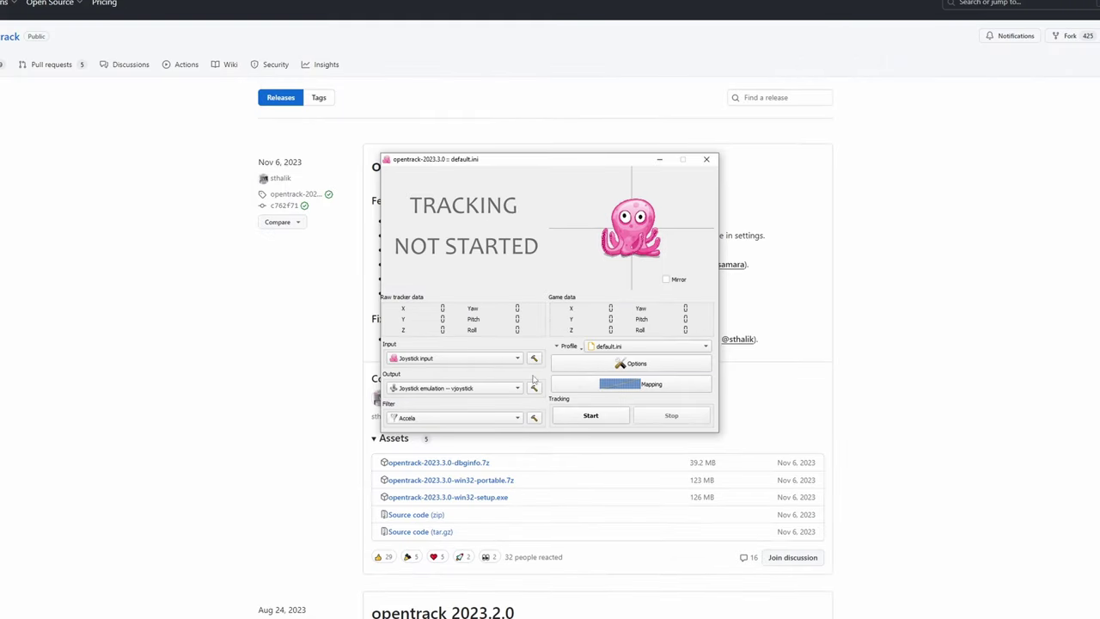
Step: Download vJoySetup.exe through the direct link in the joystick emulation output settings and install vJoy with all companion applications
left_click(529, 409)
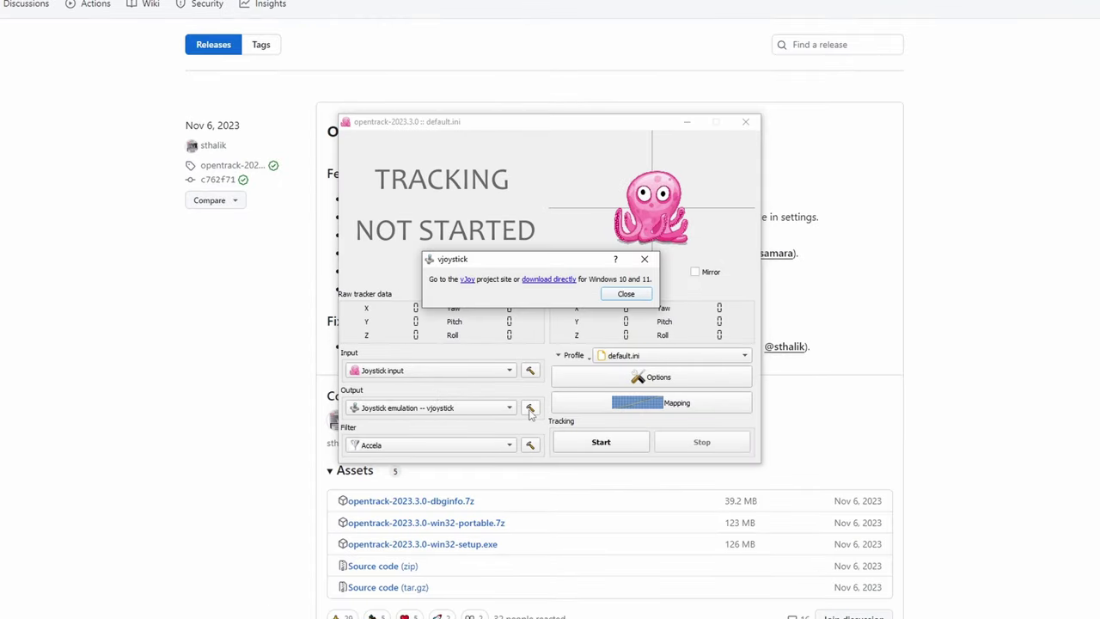
left_click(553, 281)
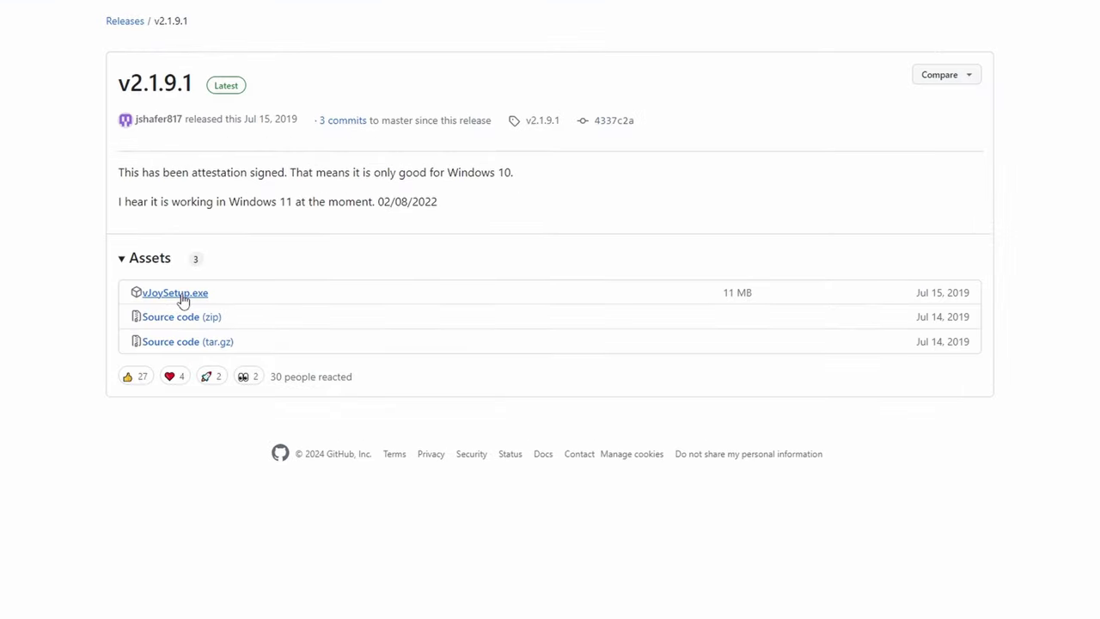
left_click(176, 293)
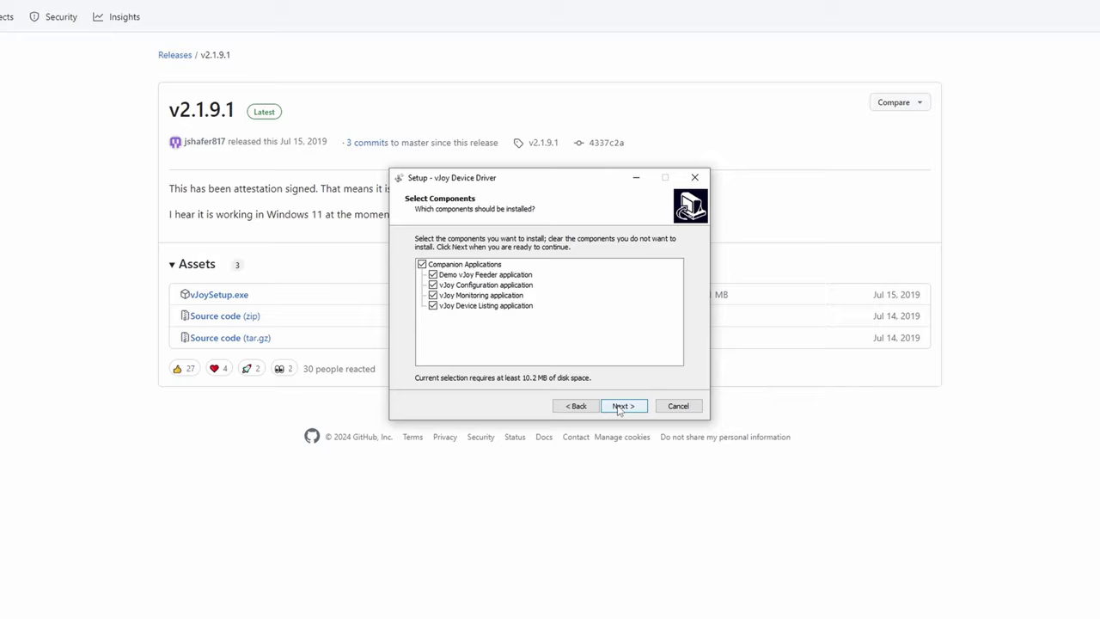
left_click(623, 404)
left_click(624, 406)
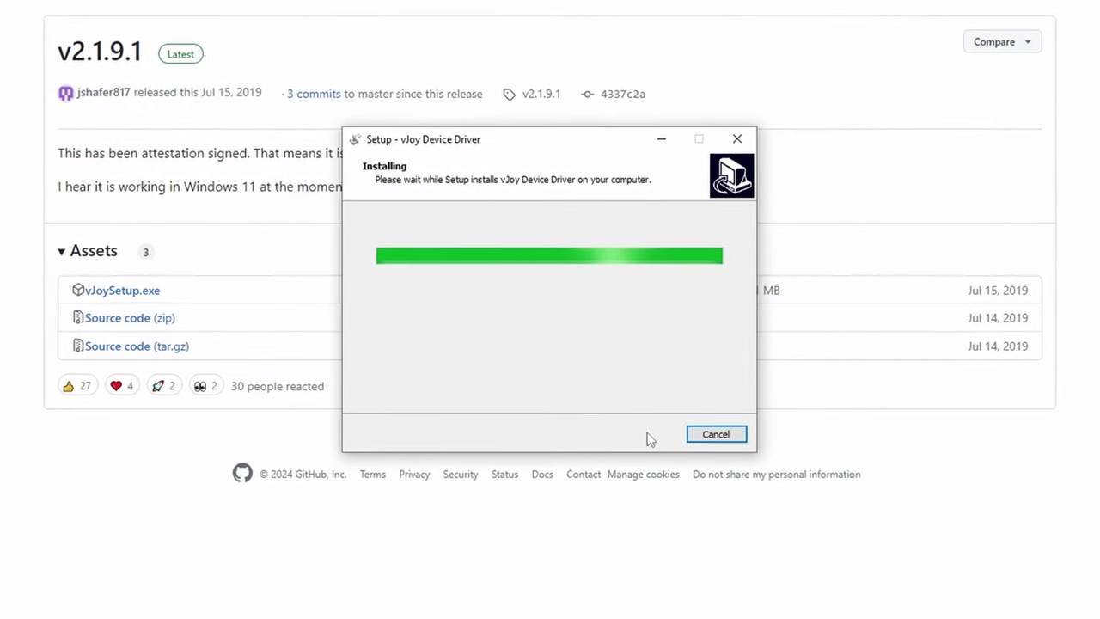
Step: End the vJoy installer's Setup/Uninstall process in Task Manager
key("ctrl+shift+Escape")
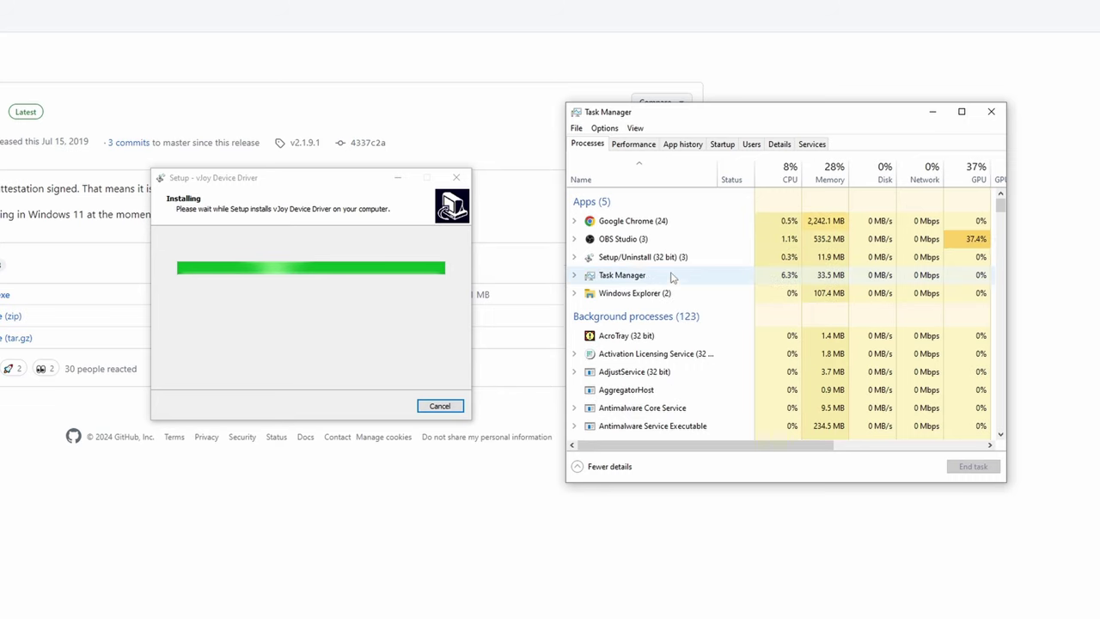
left_click(608, 260)
left_click(973, 471)
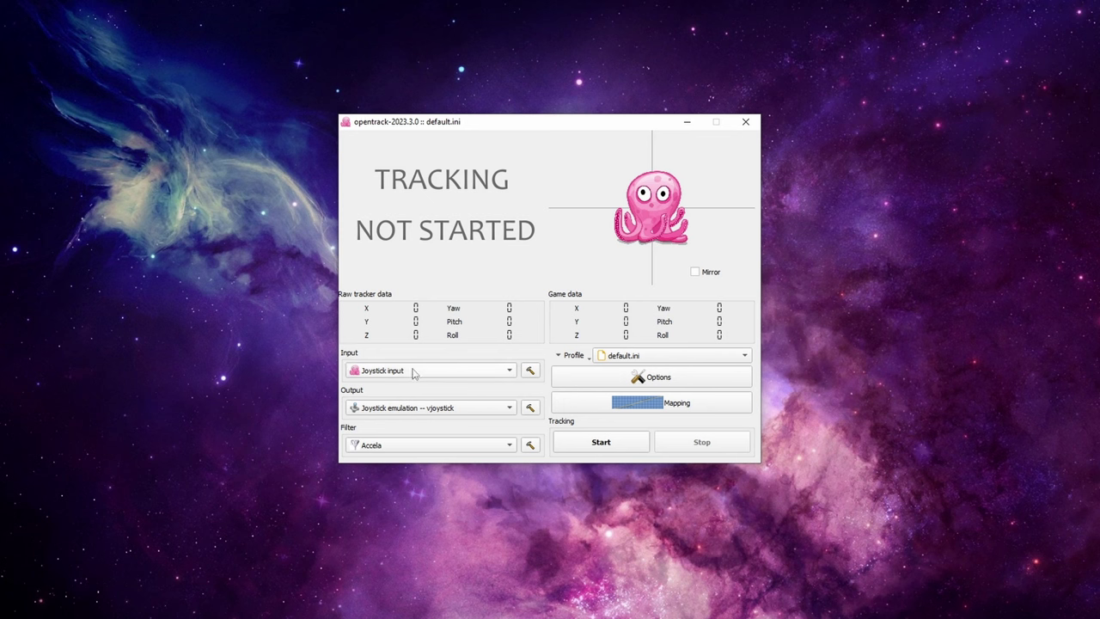
Step: Use Joystick input as opentrack's input and choose the Logitech G HUB G29 Driving Force Racing Wheel as its device
left_click(413, 372)
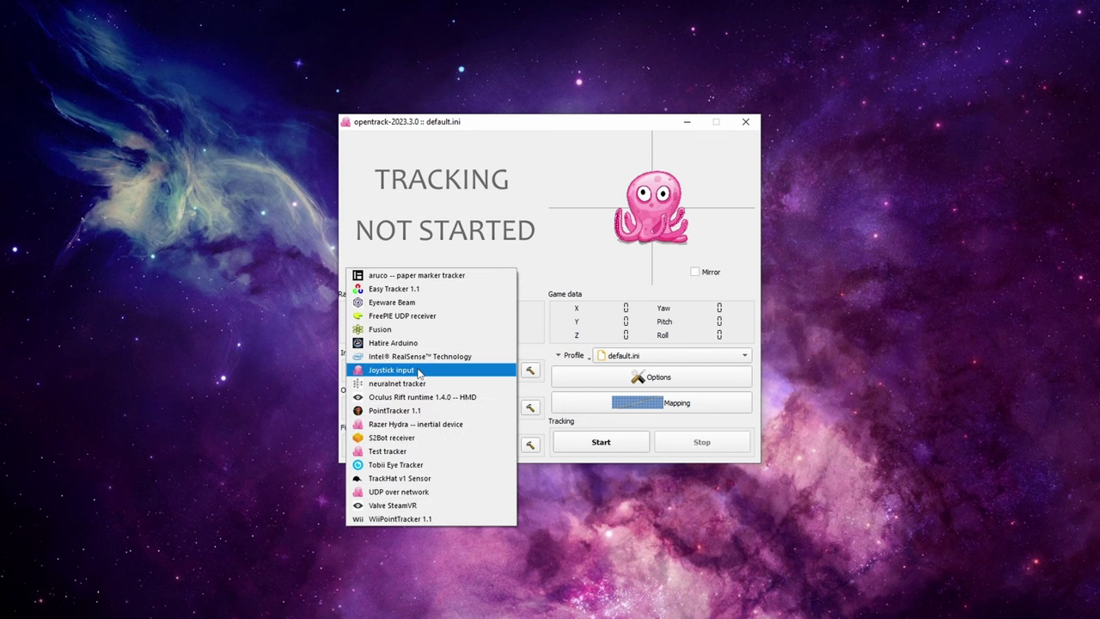
left_click(416, 370)
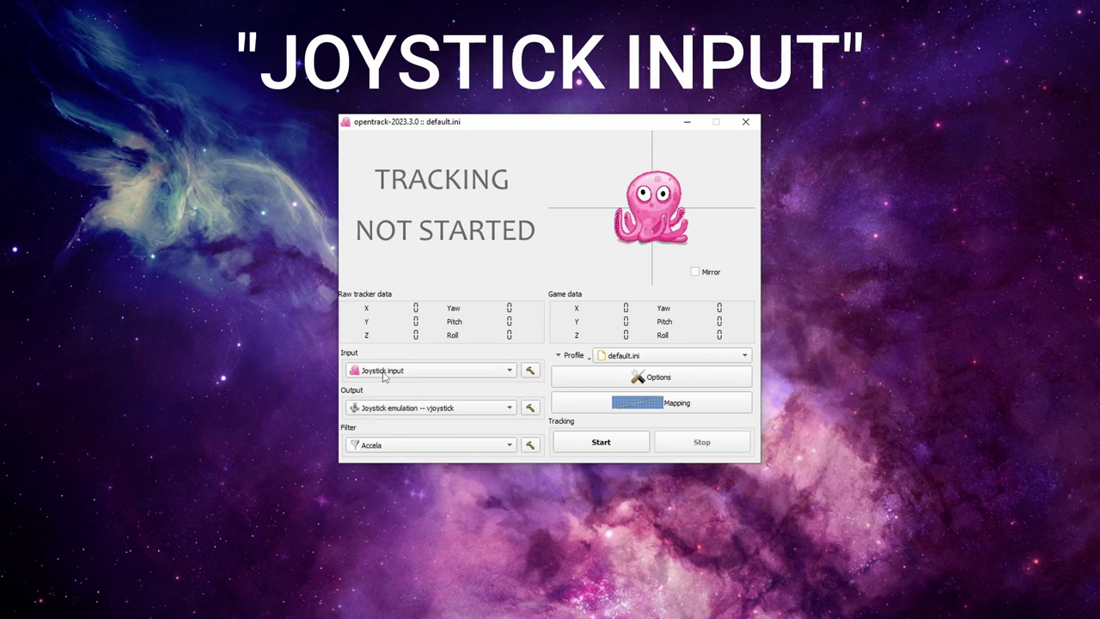
left_click(530, 372)
left_click(492, 214)
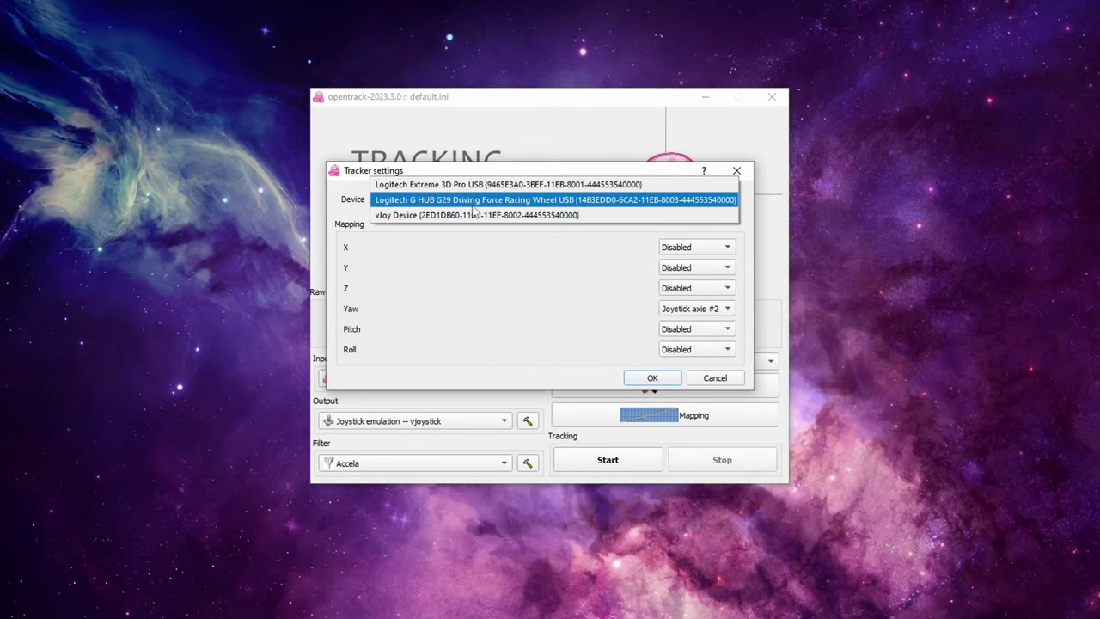
left_click(462, 201)
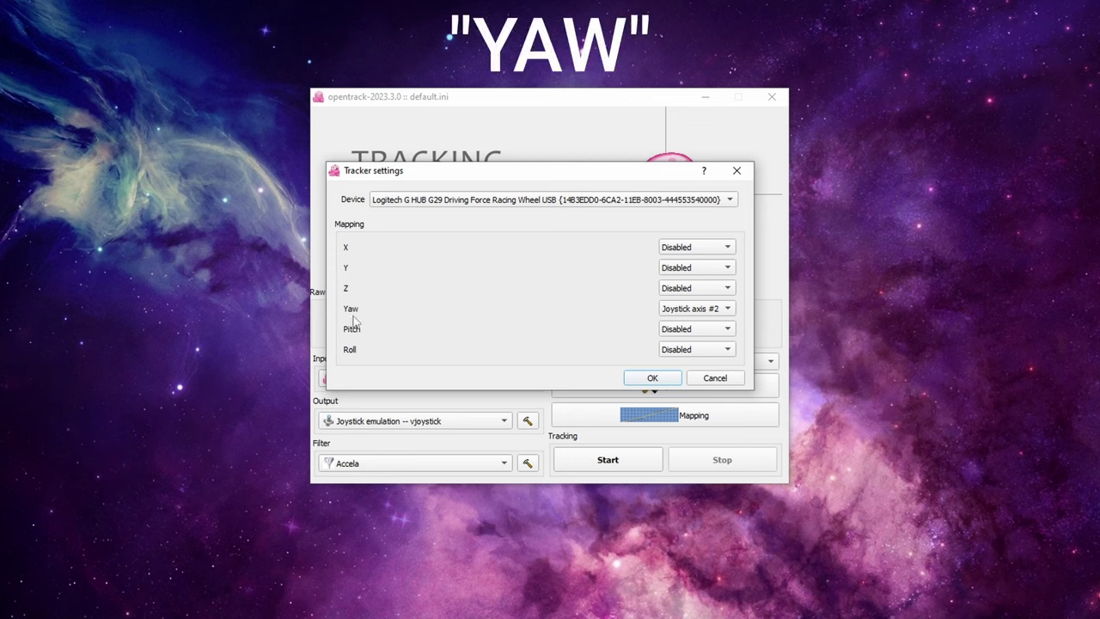
Step: Map Yaw to Joystick axis #2, keep X, Y and Z disabled, and accept the tracker settings
left_click(726, 310)
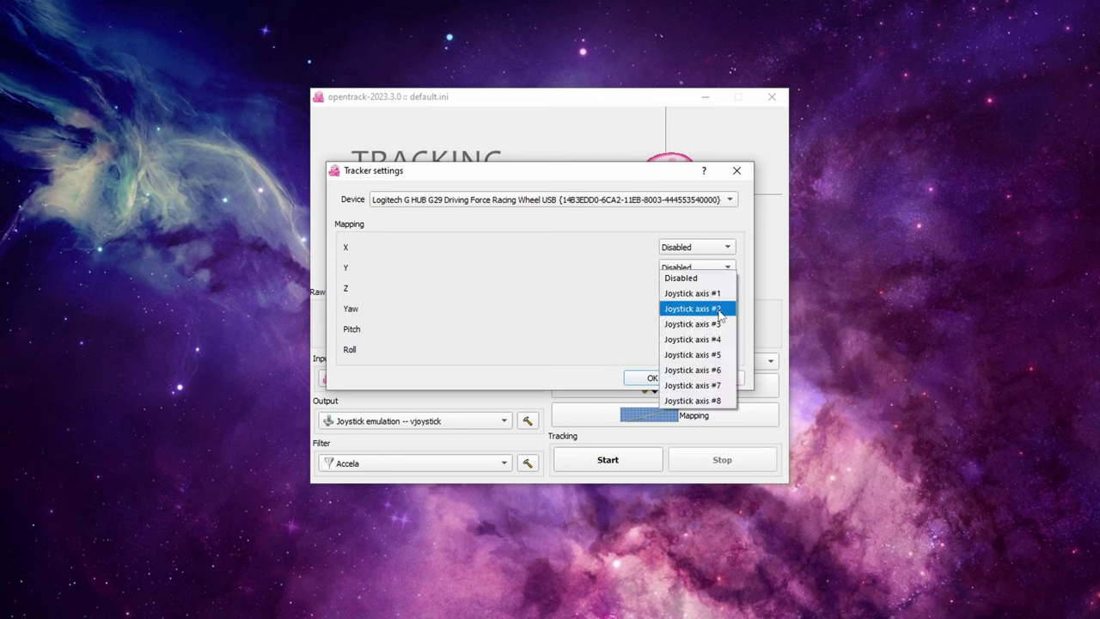
left_click(691, 308)
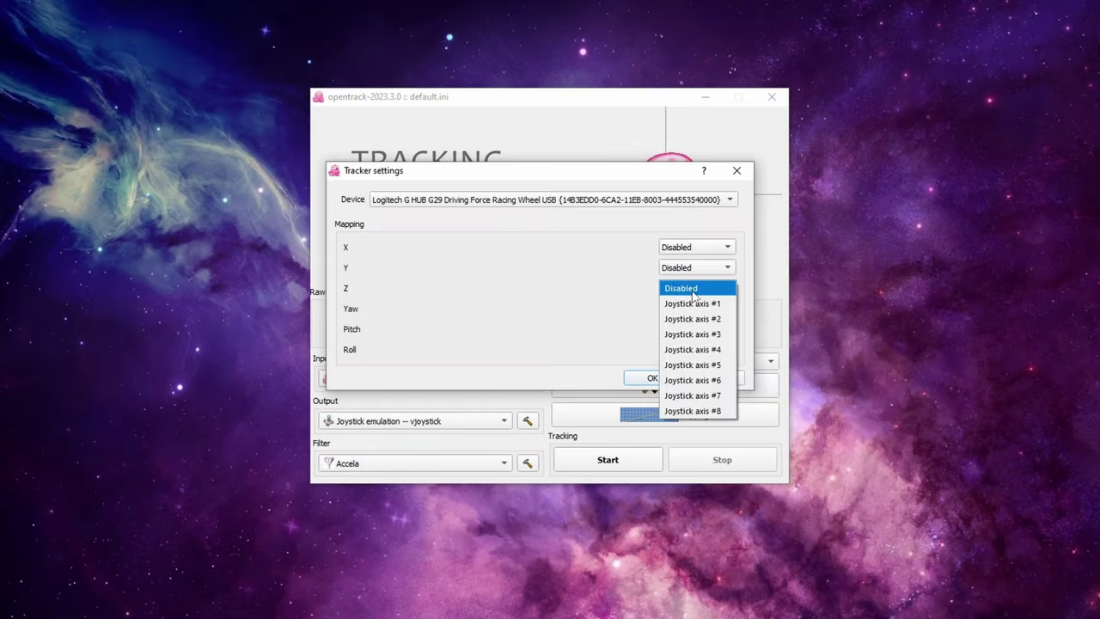
left_click(695, 289)
left_click(684, 268)
left_click(684, 268)
left_click(683, 247)
left_click(681, 250)
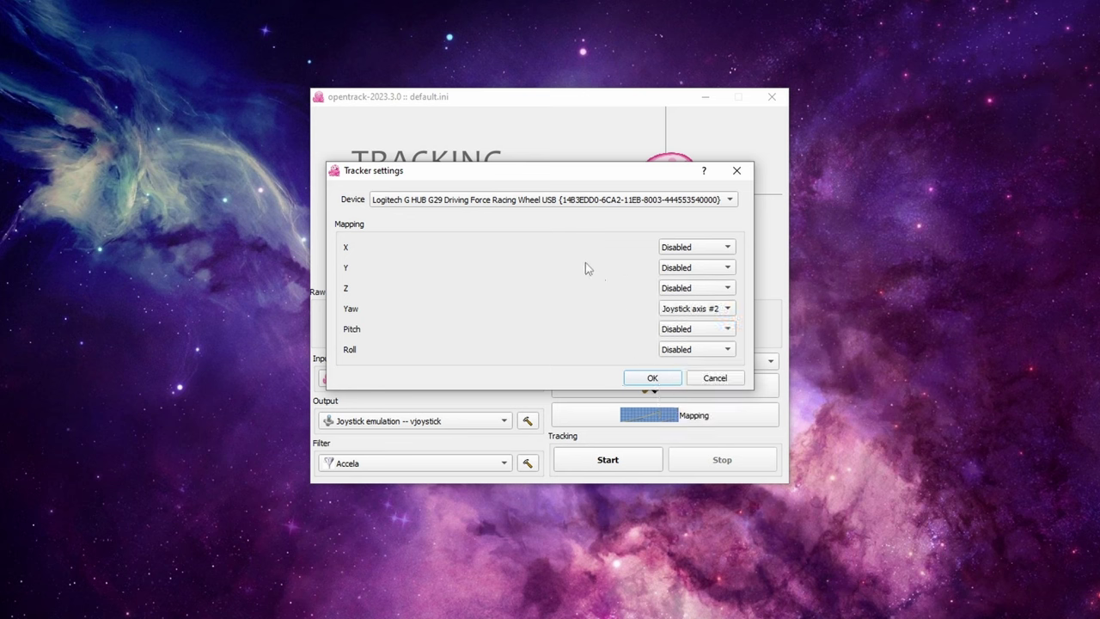
left_click(651, 379)
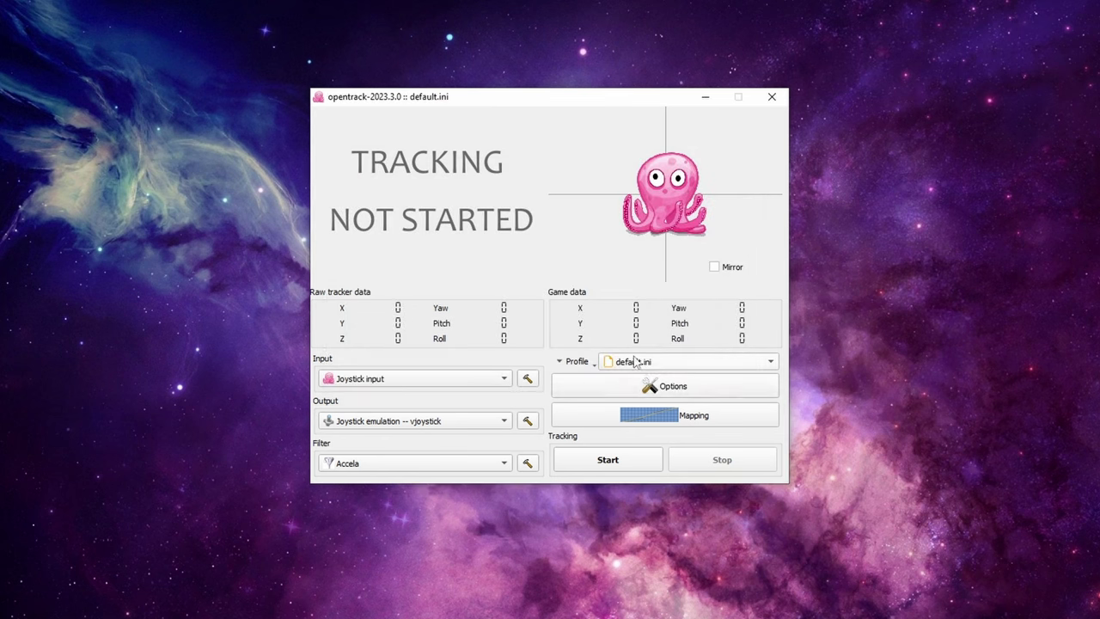
Step: Run tracking briefly to see which raw tracker axis responds to the wheel, and stop it
left_click(602, 462)
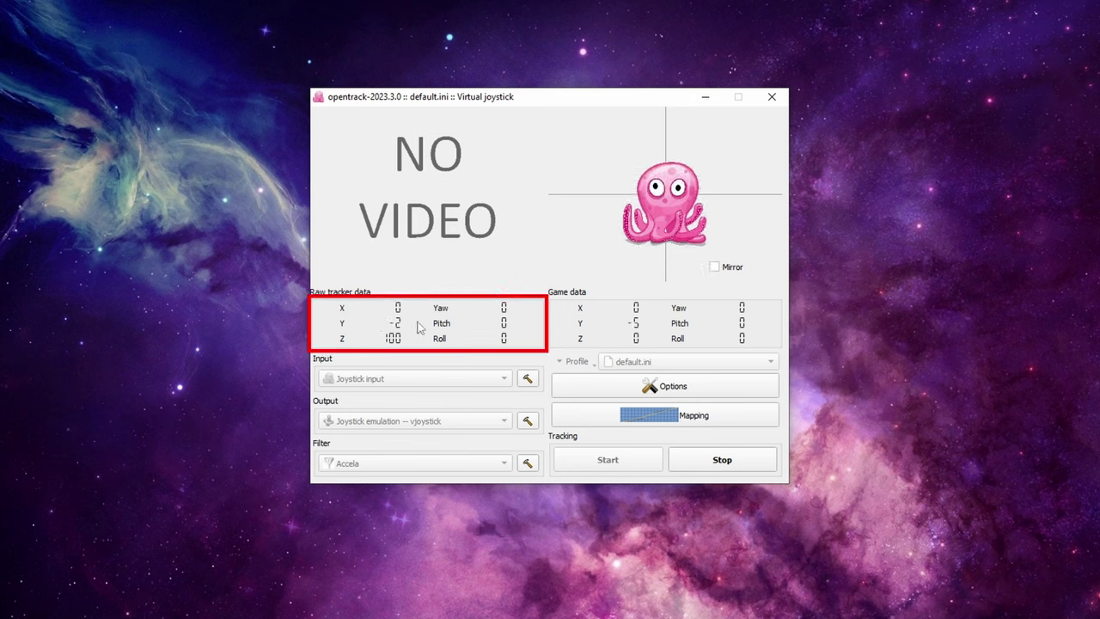
left_click(721, 460)
Step: Map Yaw to Joystick axis #3 in the tracker settings and start tracking
left_click(527, 378)
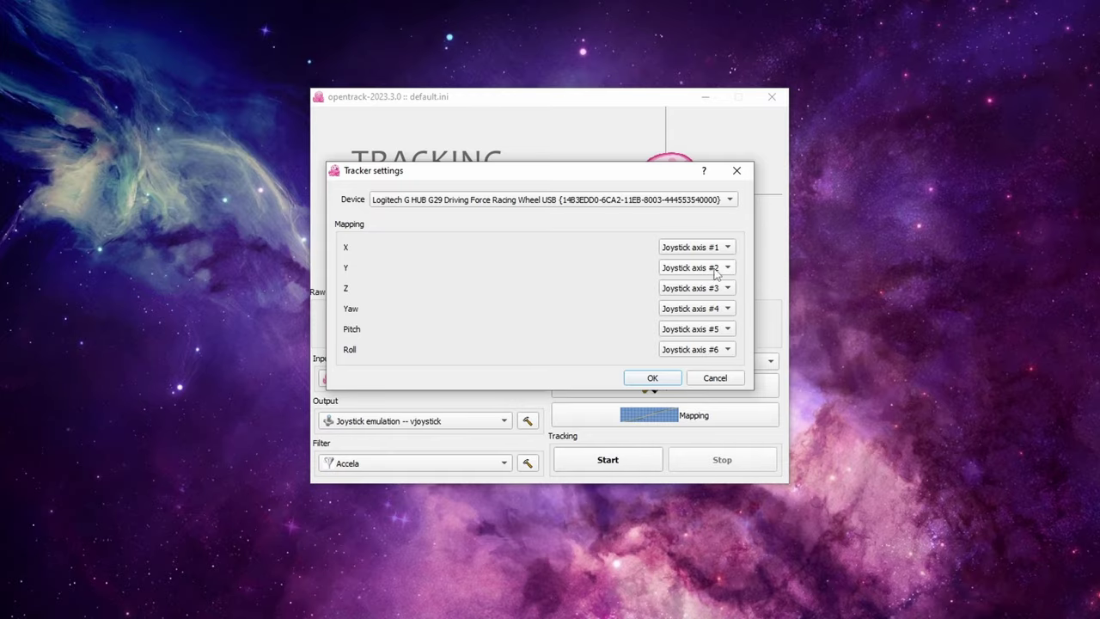
left_click(677, 314)
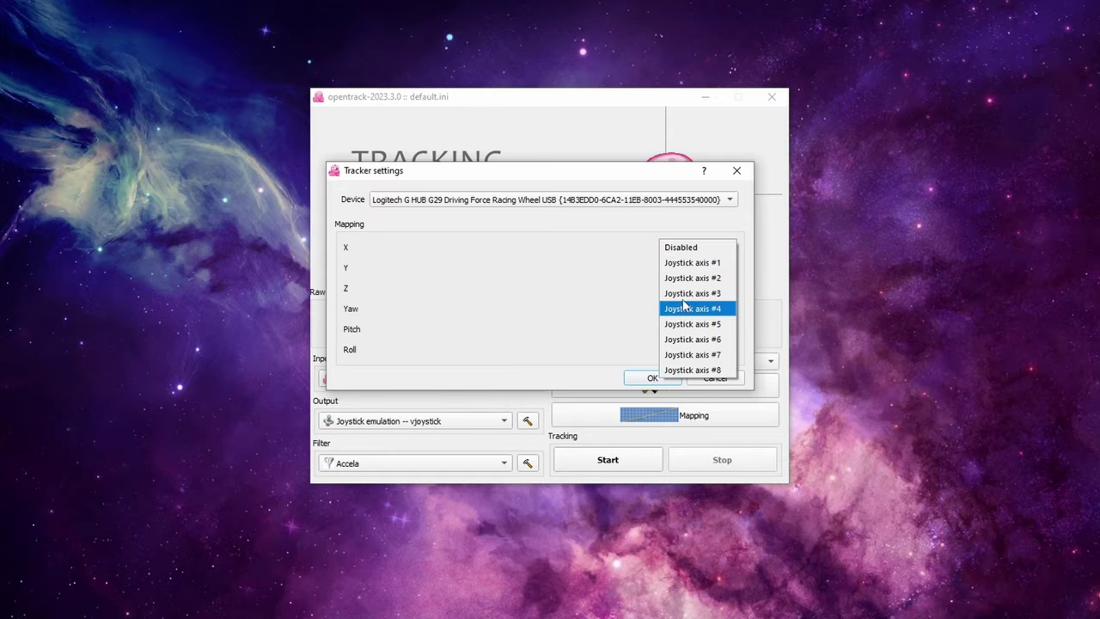
left_click(695, 293)
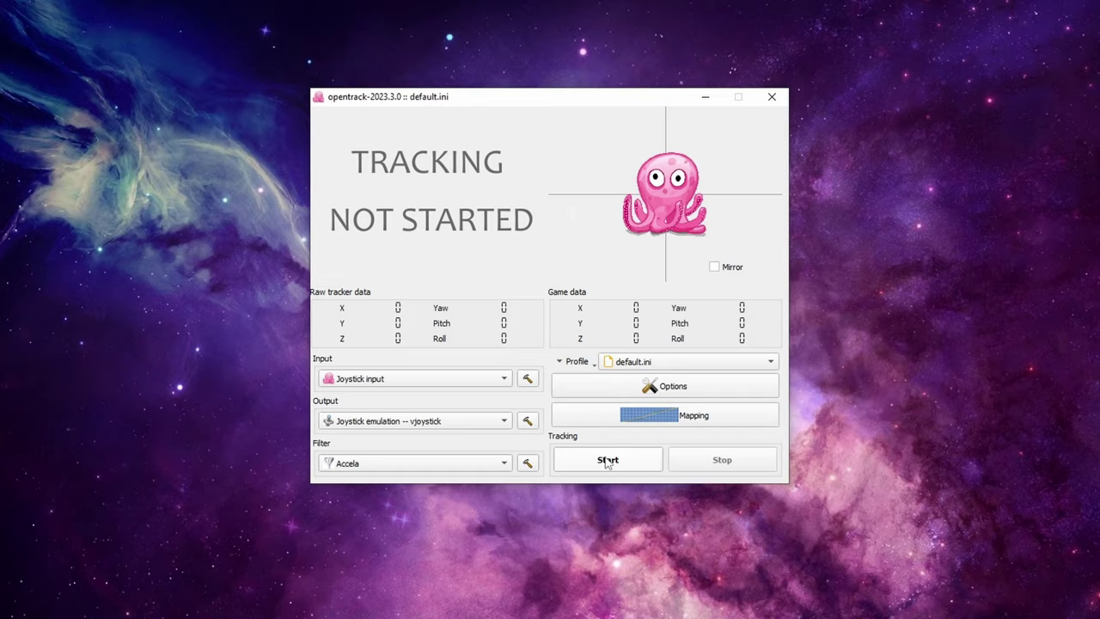
left_click(607, 461)
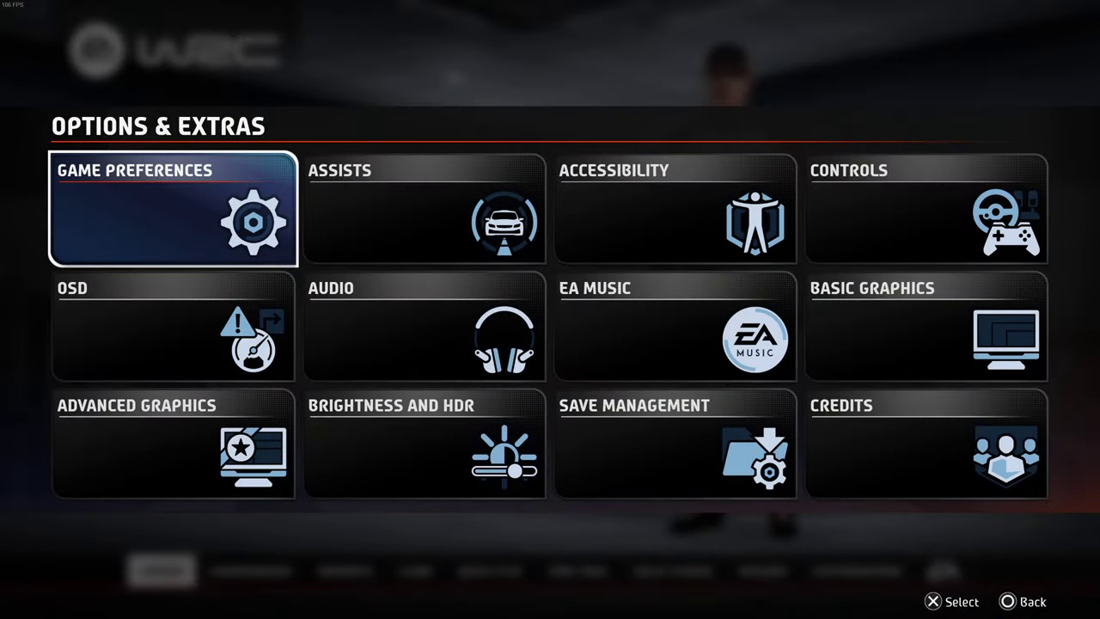
Step: In EA WRC, open the controls options, calibrate the unknown device and set its device type to Wheel
key("Right")
key("Right")
key("Right")
key("Return")
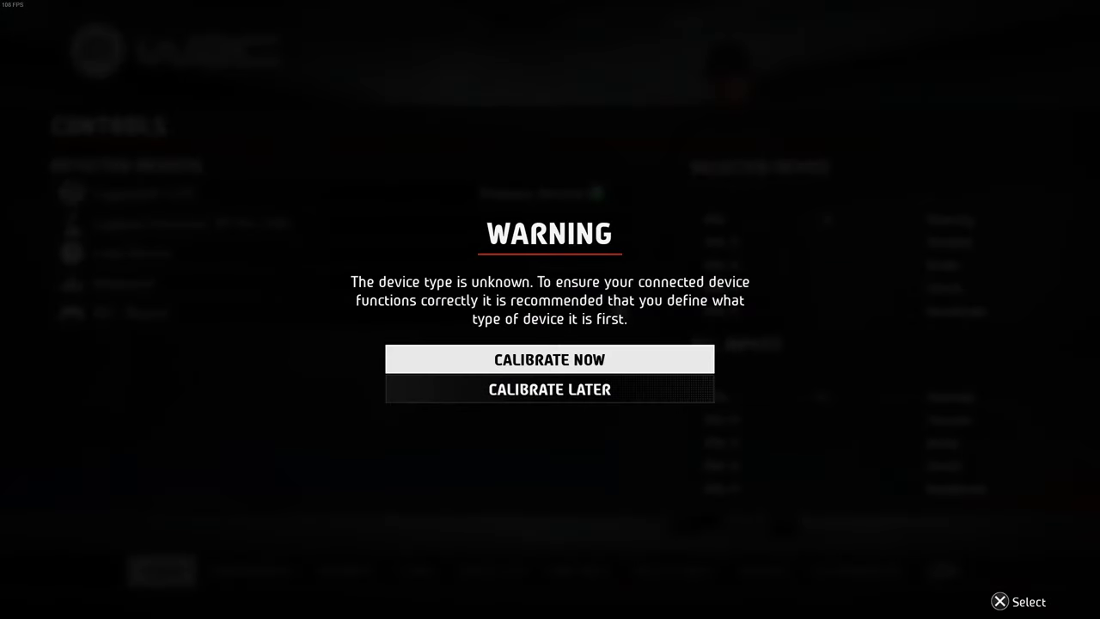
key("Return")
key("Right")
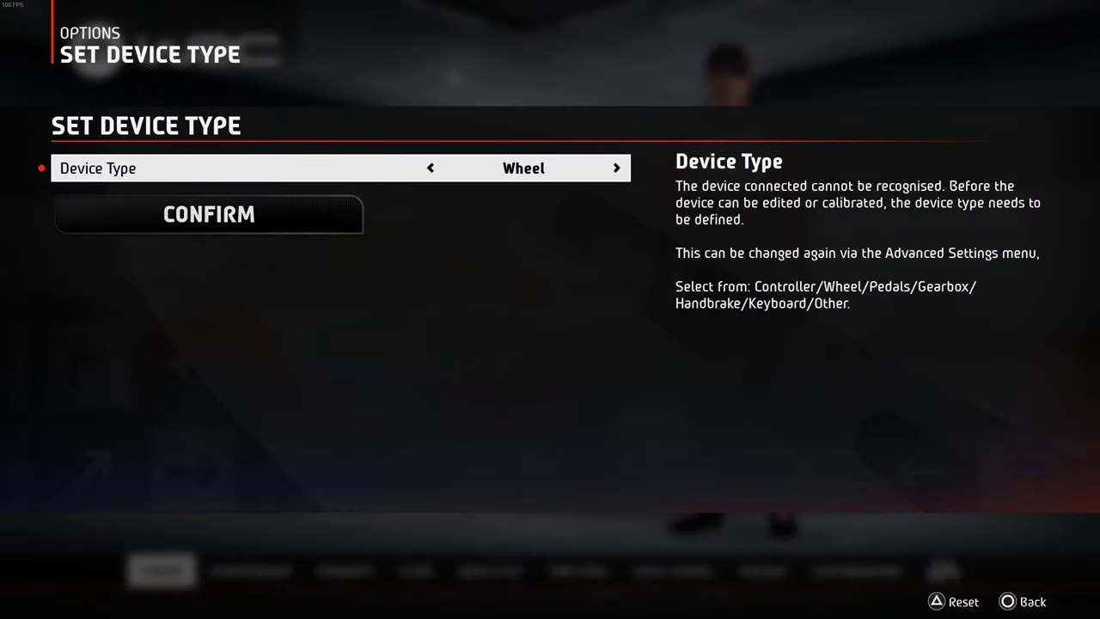
key("Down")
key("Return")
Step: Examine the wheel device's advanced settings and its vibration and feedback settings
key("e")
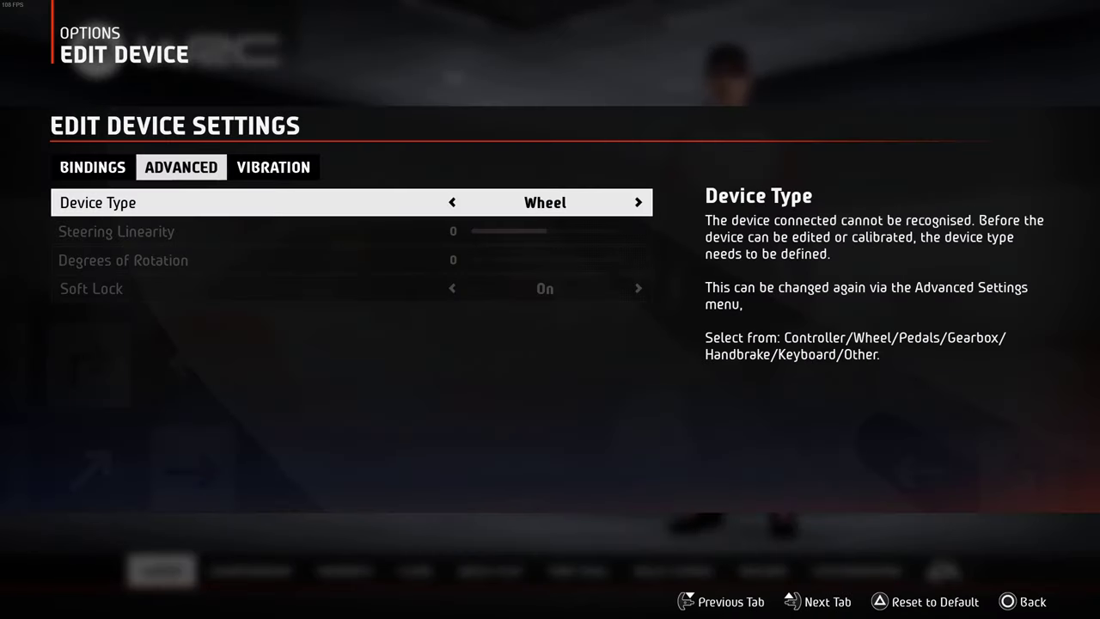
key("e")
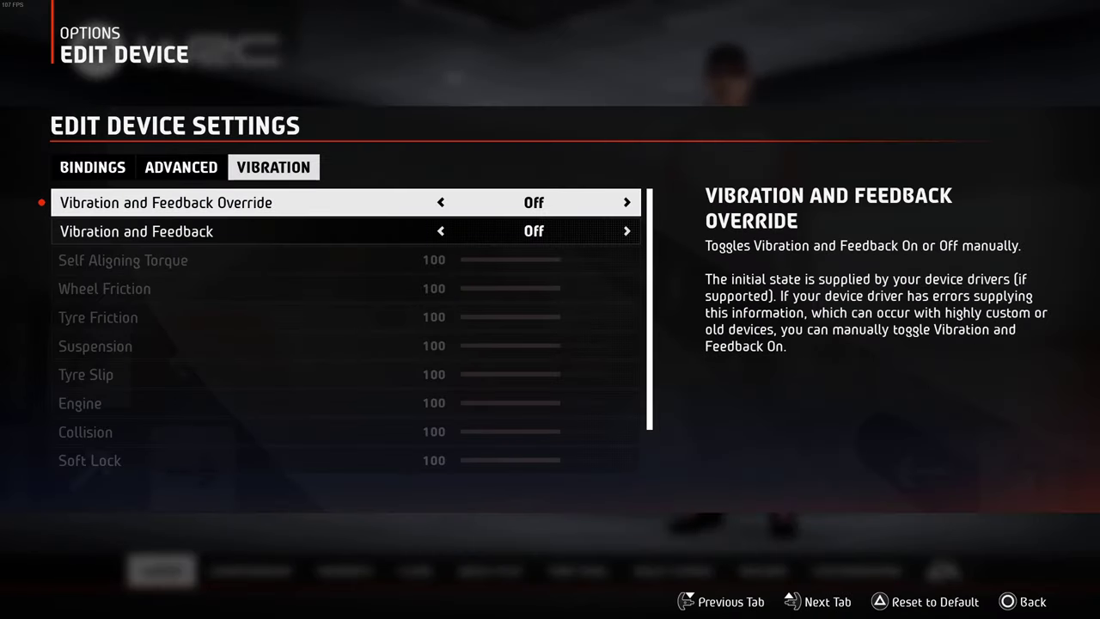
key("Down")
key("Down")
key("Down")
key("Down")
key("Down")
key("Down")
key("Down")
key("Down")
key("Down")
key("Down")
key("Down")
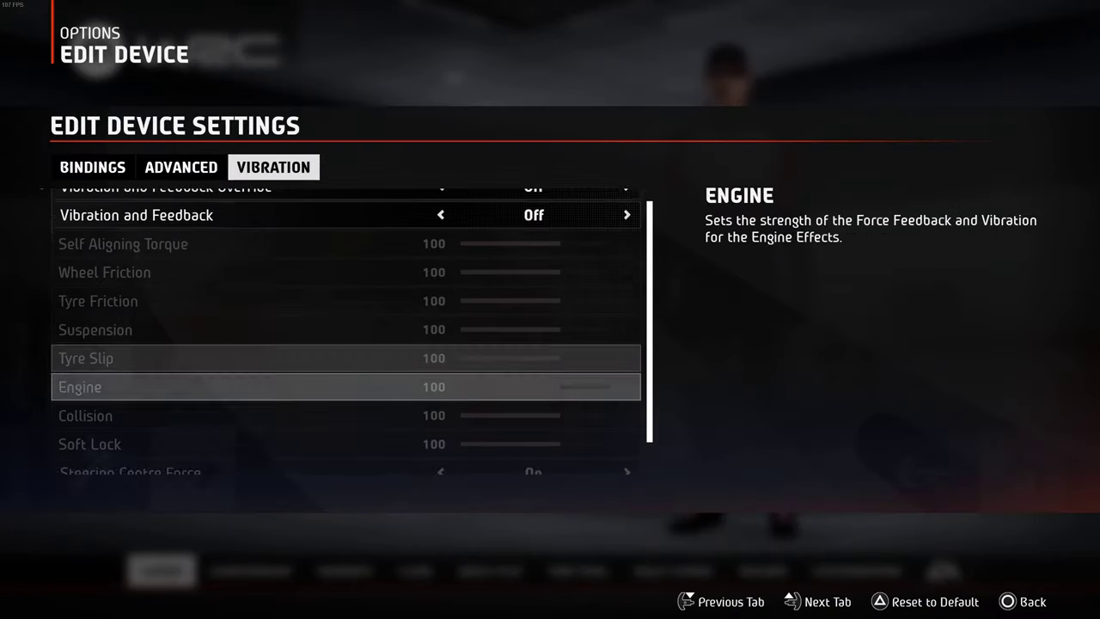
key("Up")
key("Up")
key("Up")
key("Up")
key("Up")
key("Up")
key("Up")
key("Up")
key("Up")
key("Up")
key("Up")
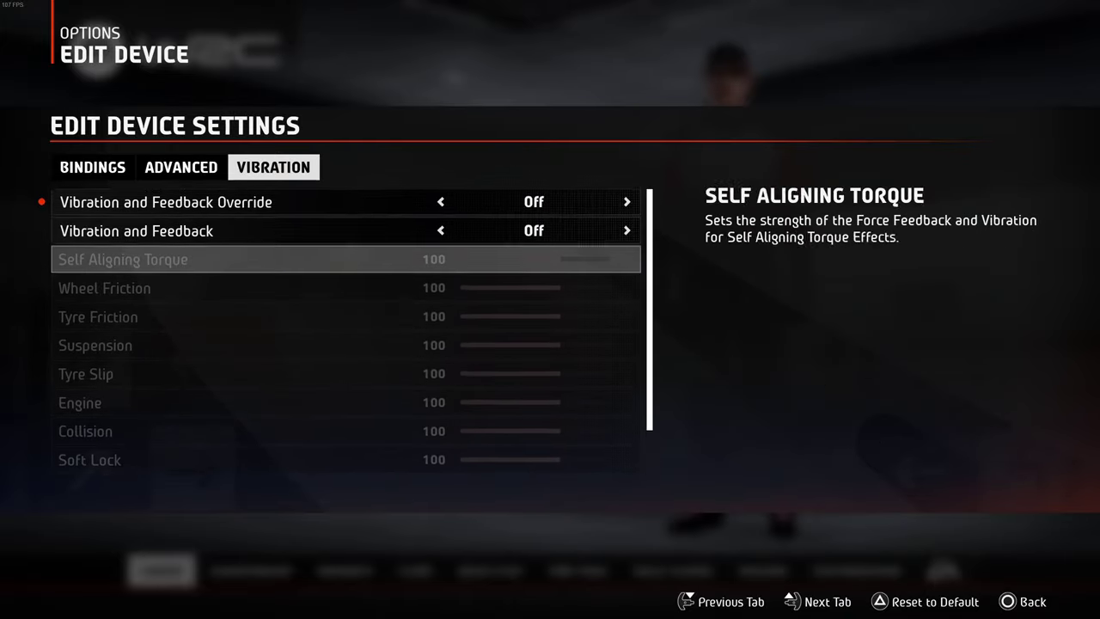
Step: Bind Head Camera Left and Head Camera Right to the wheel's left and right X-axis rotation
key("q")
key("q")
key("Down")
key("Down")
key("Down")
key("Down")
key("Down")
key("Down")
key("Down")
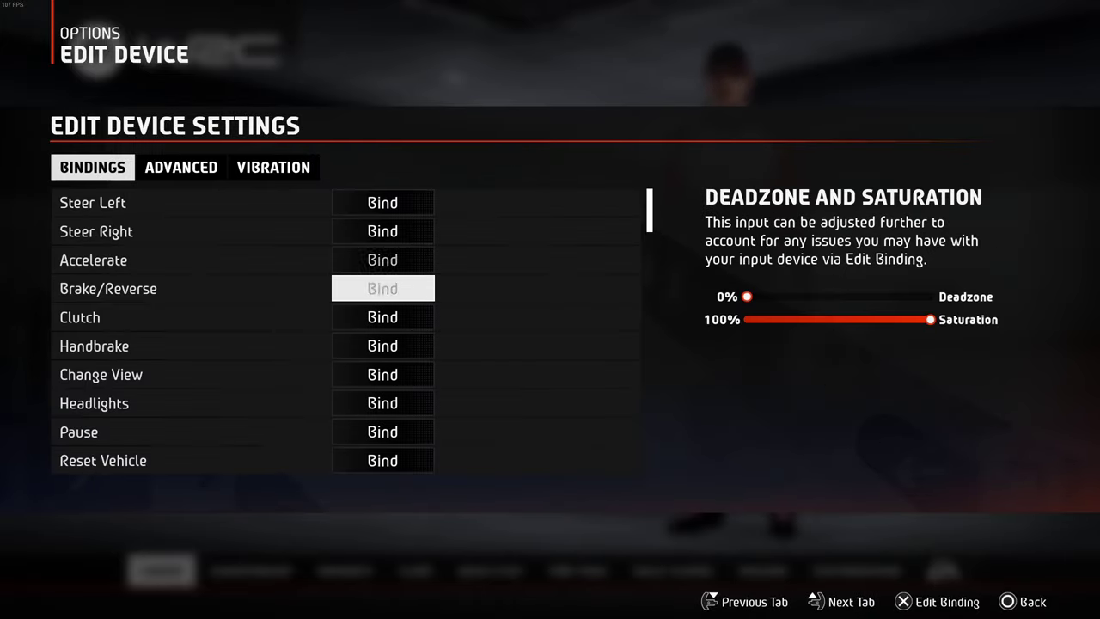
key("Down")
key("Down")
key("Down")
key("Down")
key("Down")
key("Down")
key("Down")
key("Down")
key("Down")
key("Down")
key("Down")
key("Down")
key("Down")
key("Down")
key("Down")
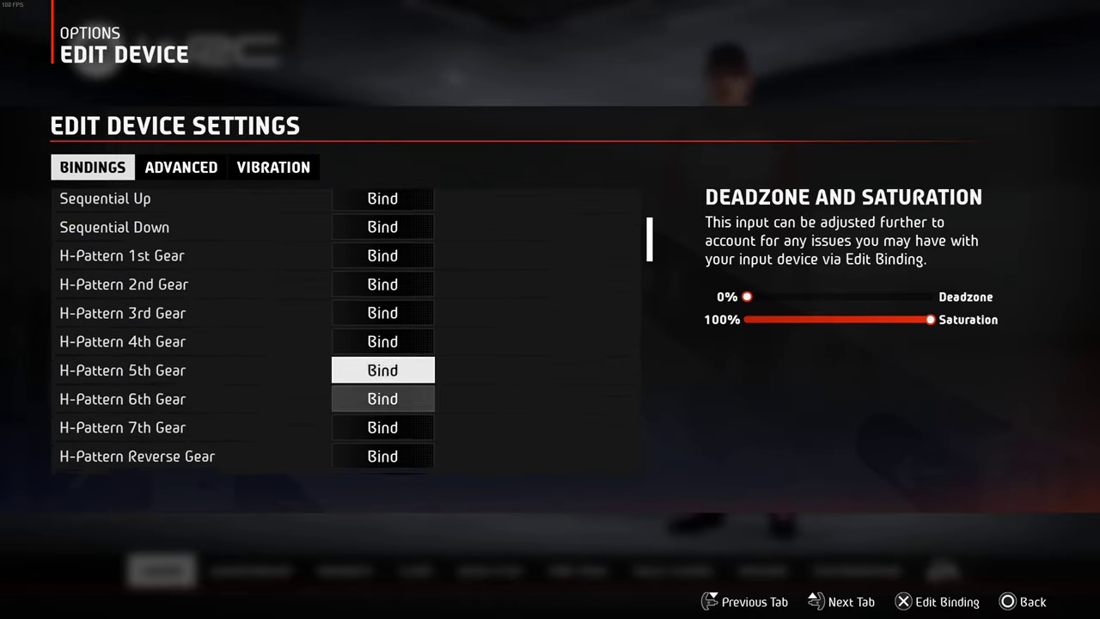
key("Down")
key("Down")
key("Down")
key("Down")
key("Down")
key("Down")
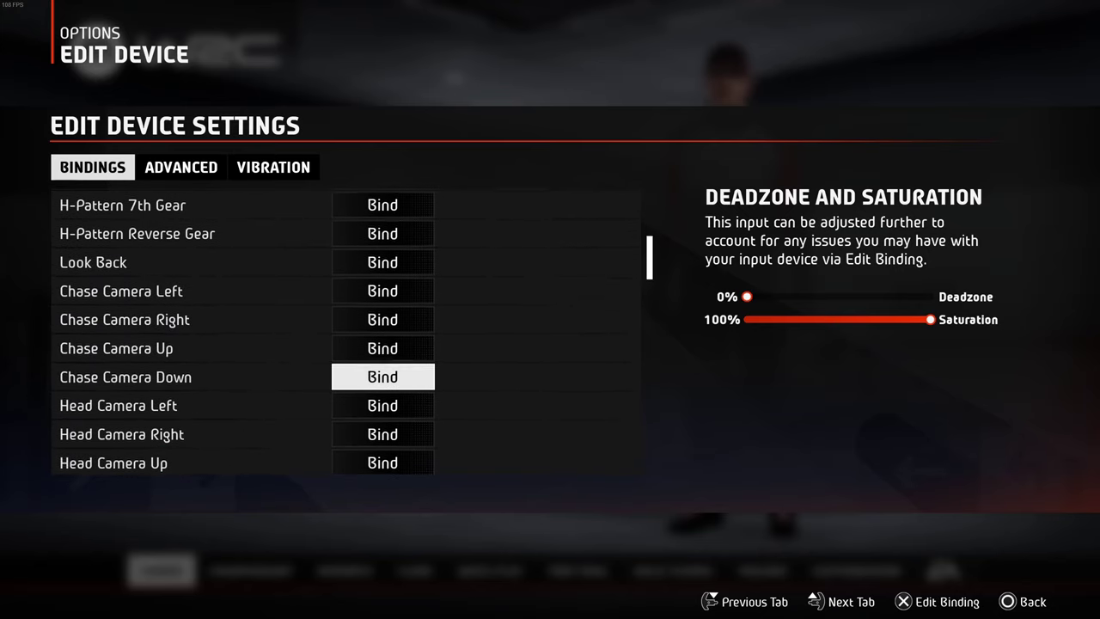
key("Down")
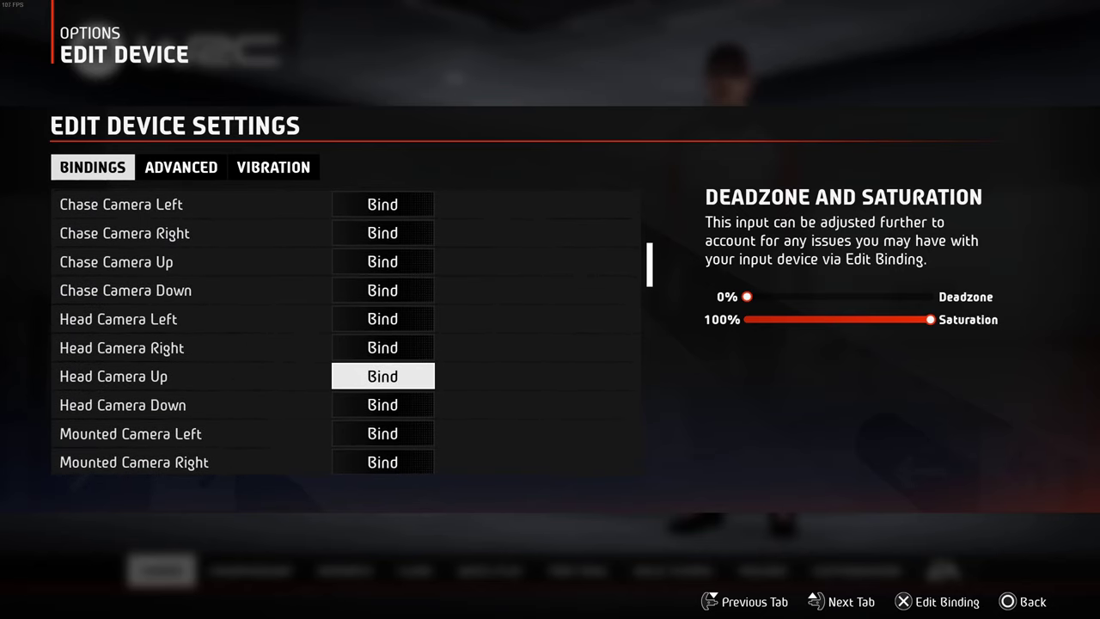
key("Up")
key("Up")
key("Return")
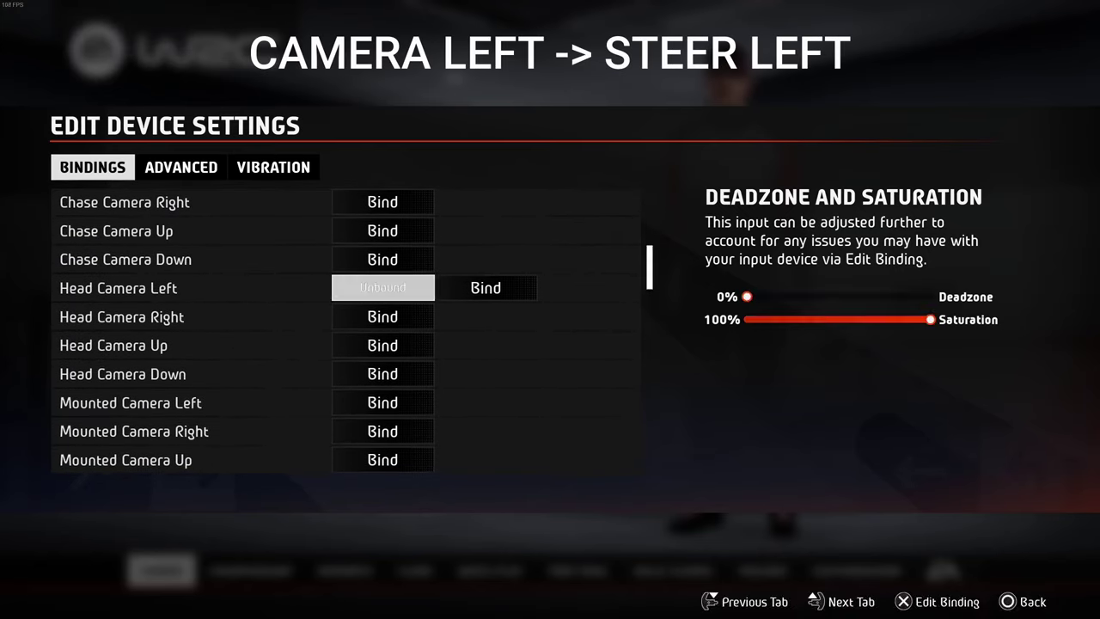
key("Down")
key("Return")
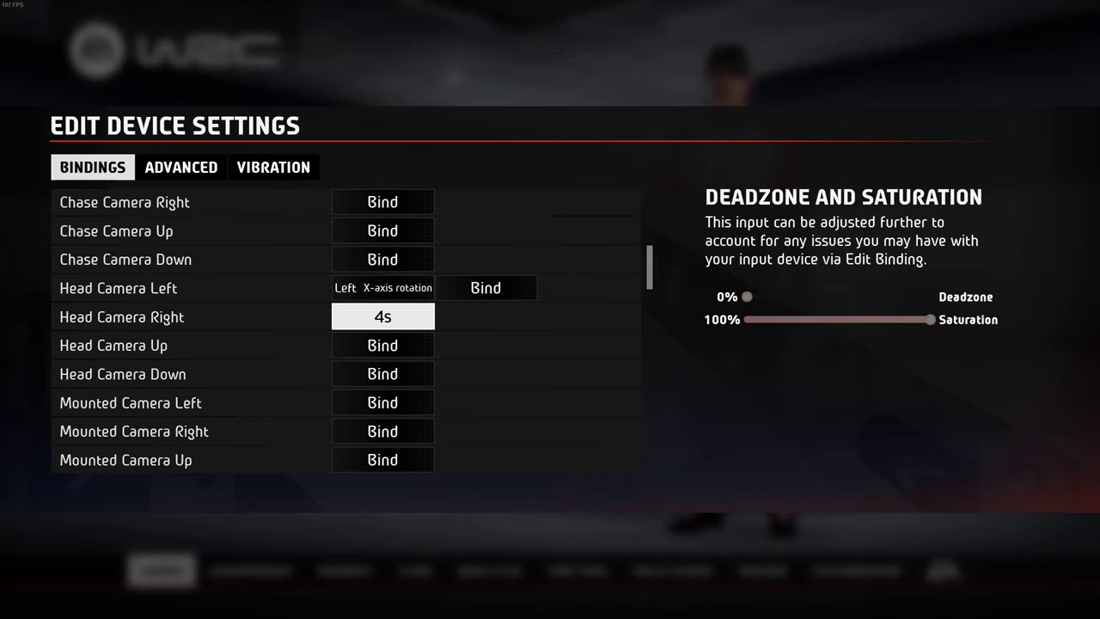
Step: Bind Mounted Camera Left and Mounted Camera Right to the left and right X-axis rotation
key("Down")
key("Down")
key("Down")
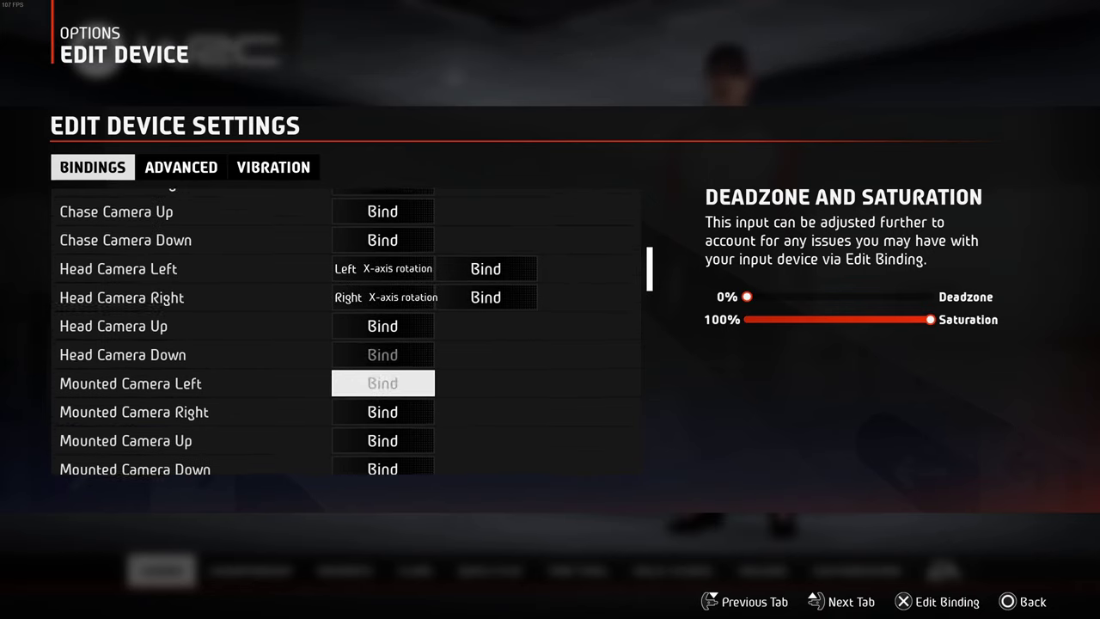
key("Return")
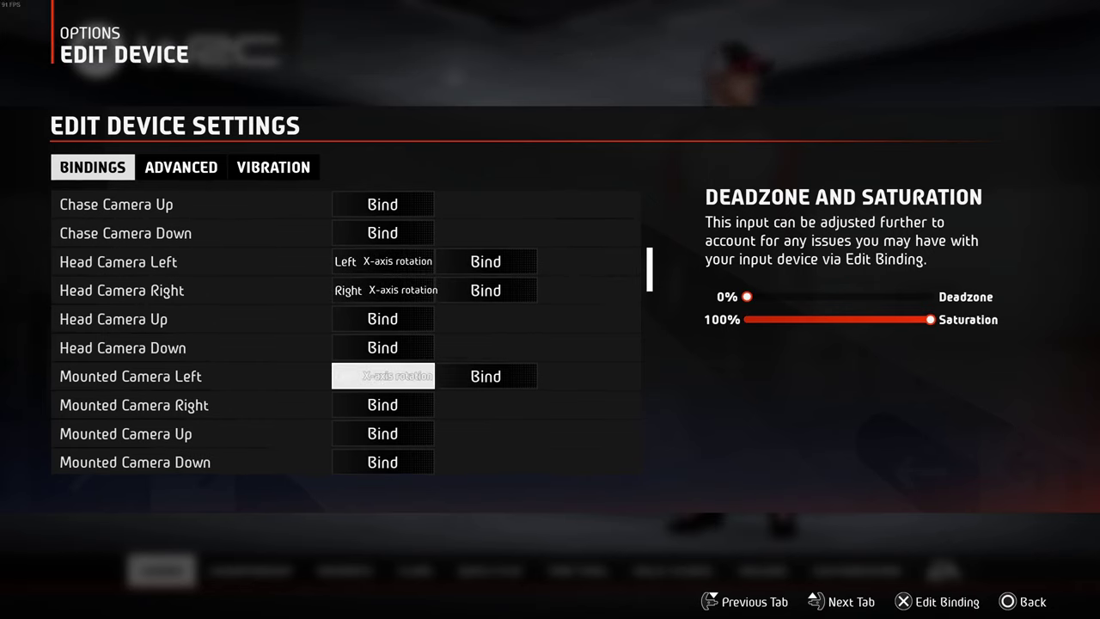
key("Down")
key("Return")
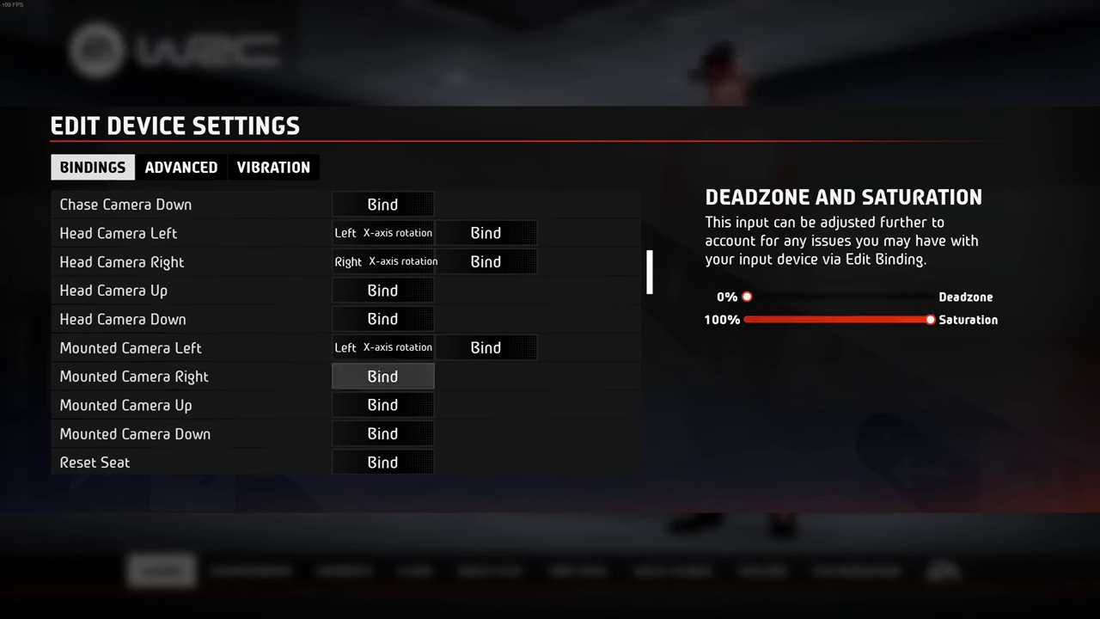
Step: Review the head and mounted camera bindings in the device's binding list
key("Up")
key("Up")
key("Up")
key("Up")
key("Up")
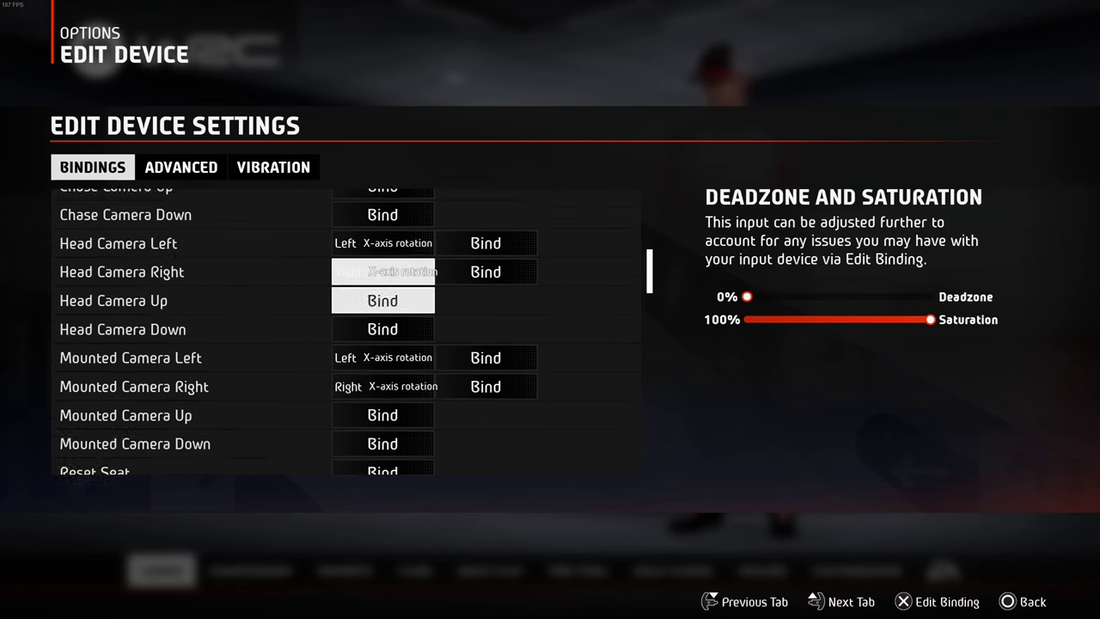
key("Down")
key("Down")
key("Up")
key("Up")
key("Return")
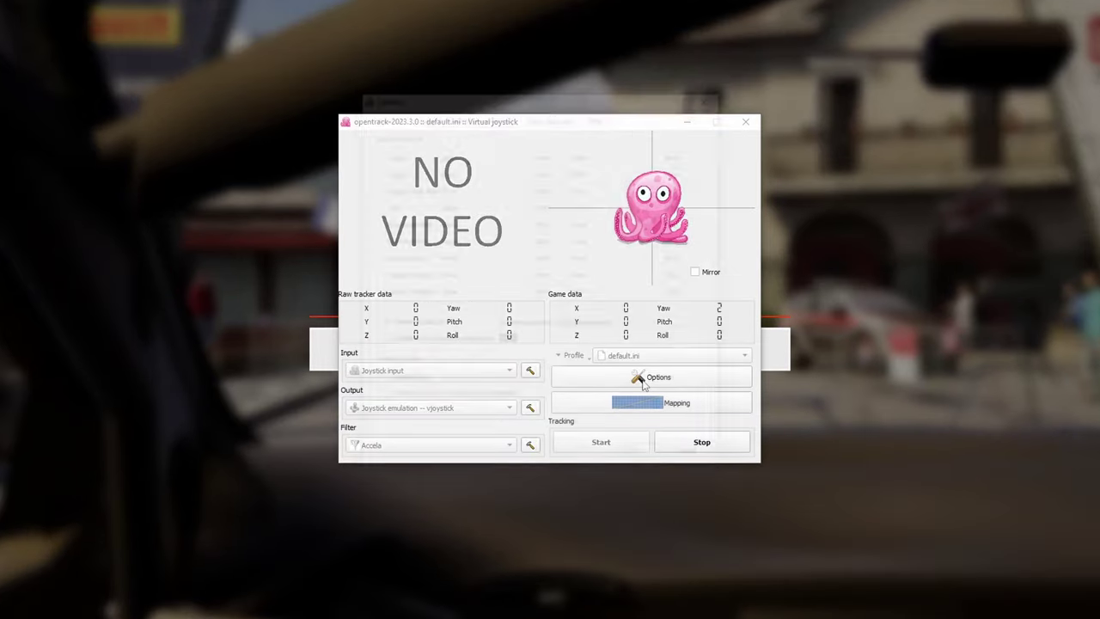
Step: Switch to opentrack and examine the filter options, the Yaw mapping's max input choices and its curve
left_click(625, 366)
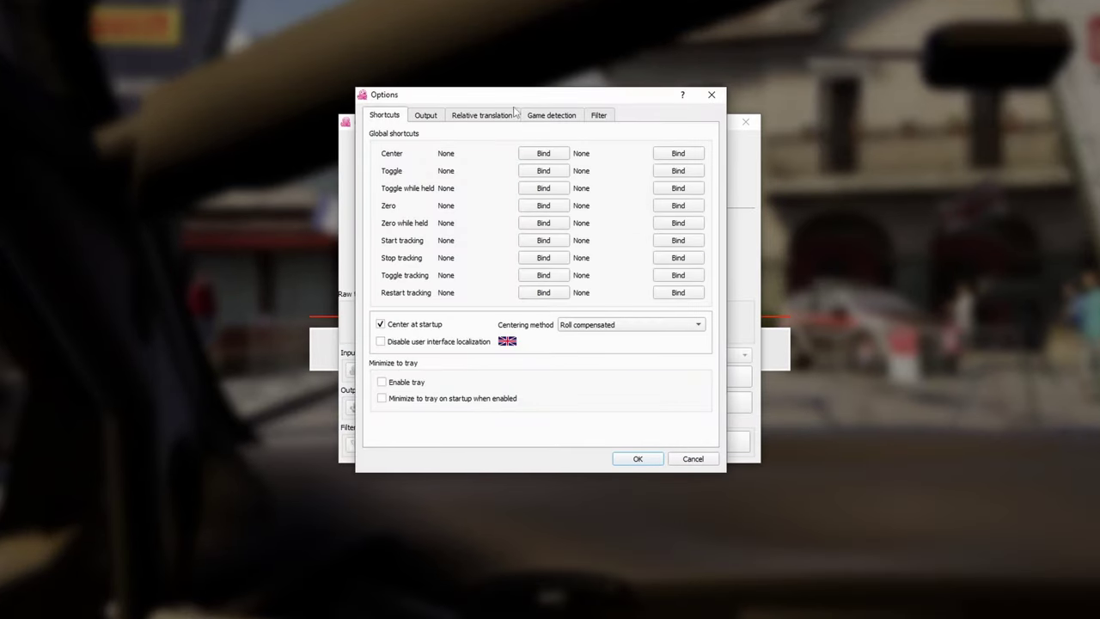
left_click(598, 116)
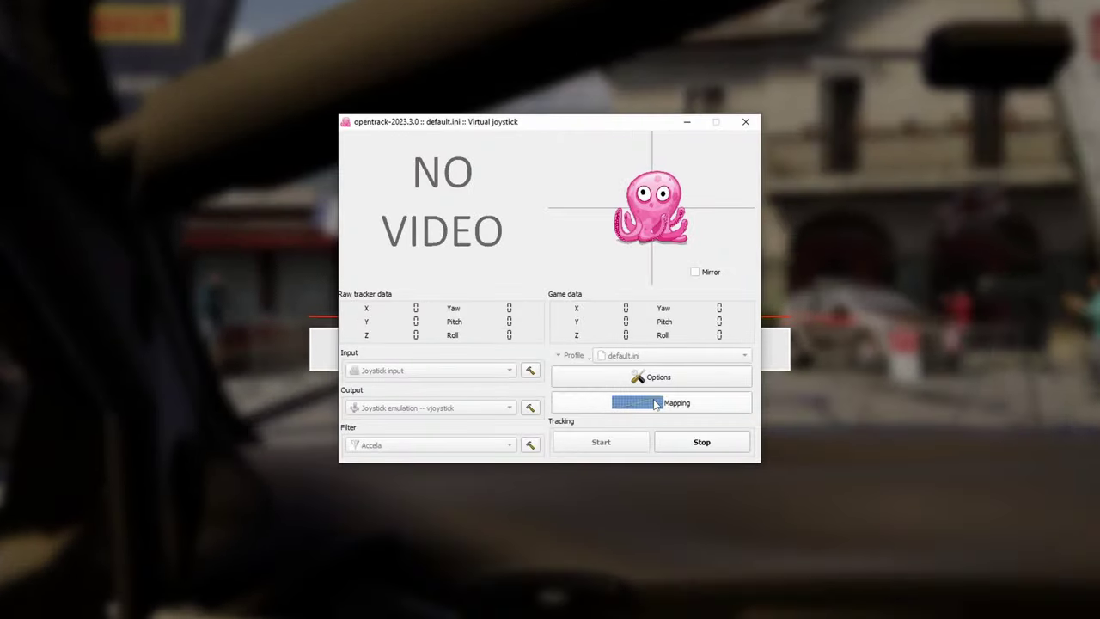
left_click(656, 403)
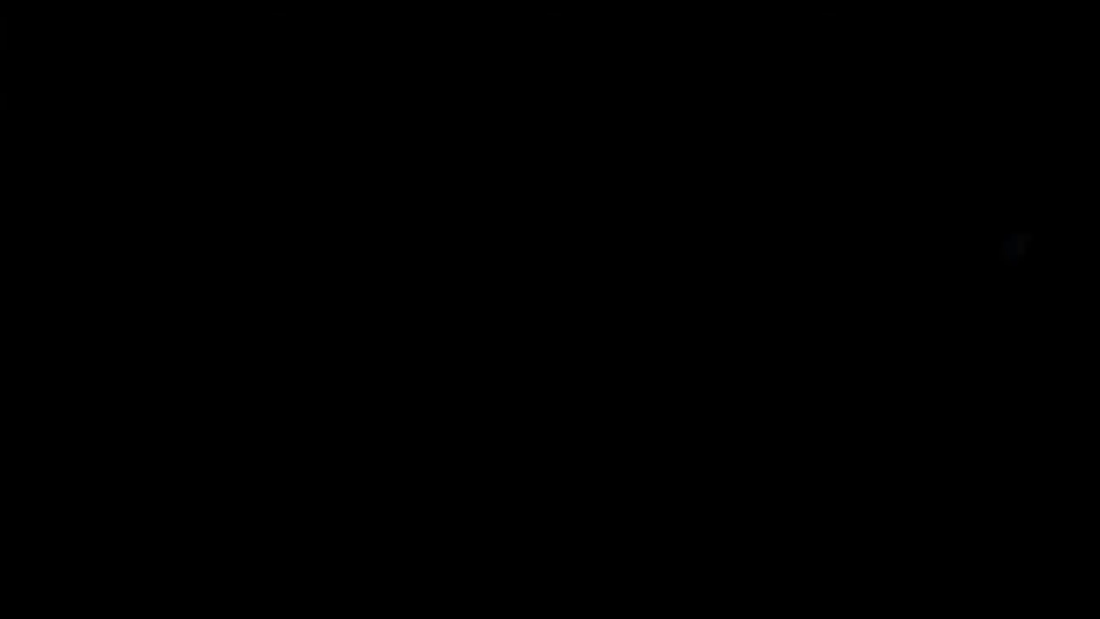
left_click(486, 113)
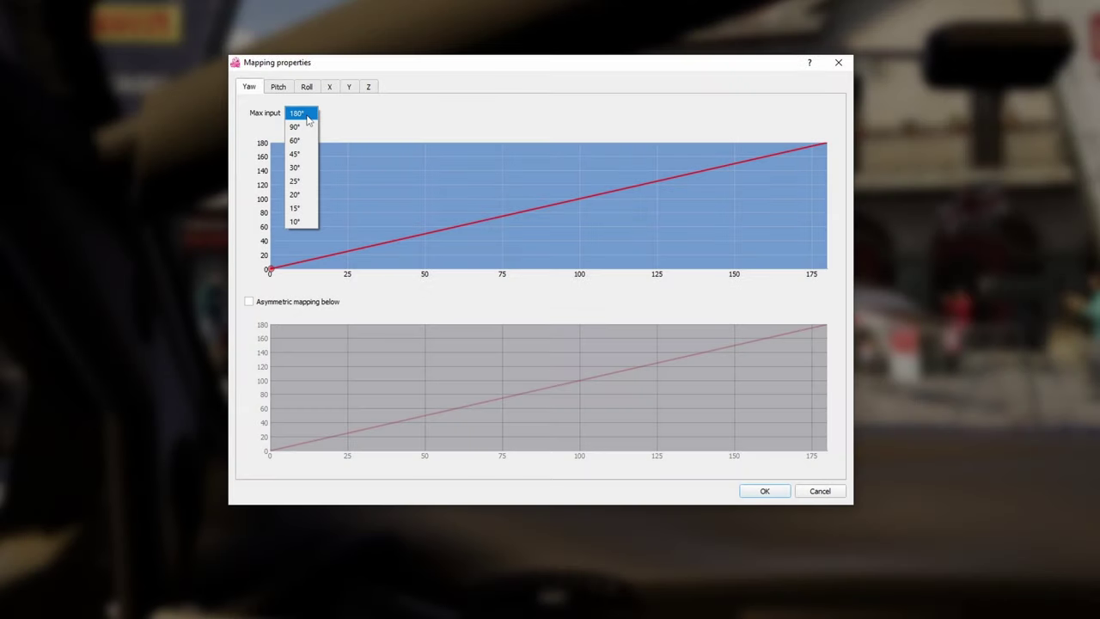
left_click(301, 127)
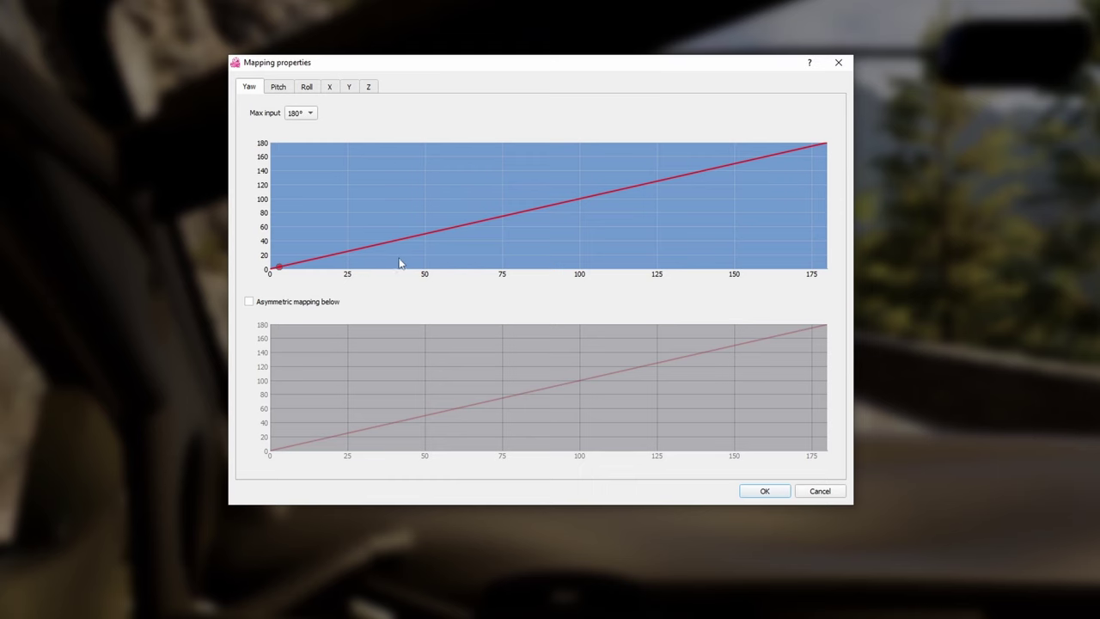
left_click_drag(519, 257, 551, 248)
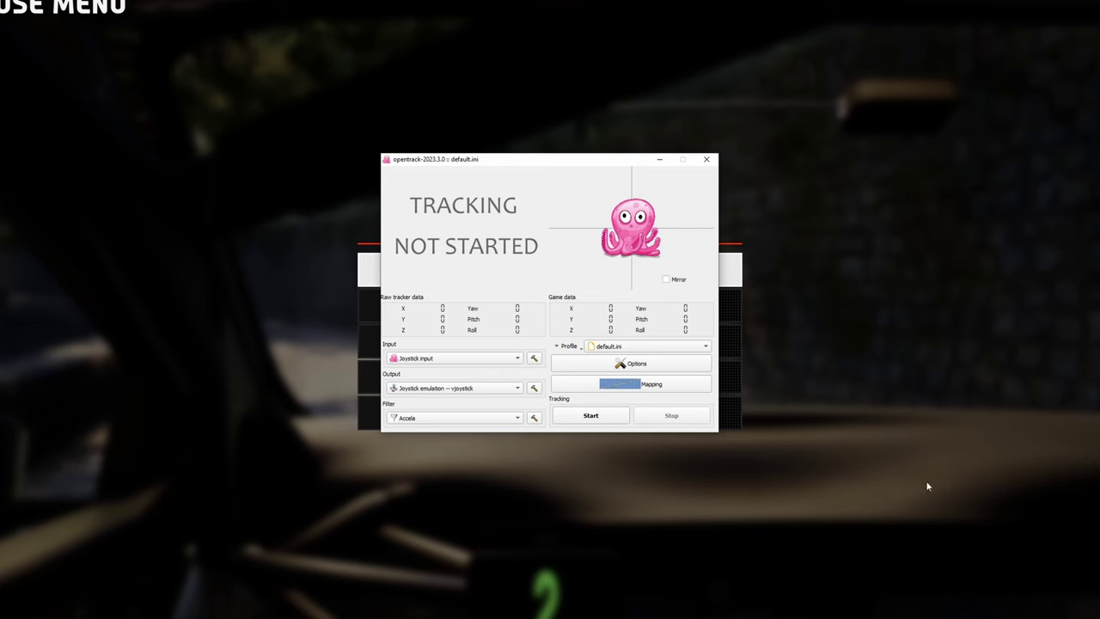
Step: Start tracking and add a point to the Yaw mapping curve at about 50 input, lowering its output to 0
left_click(593, 418)
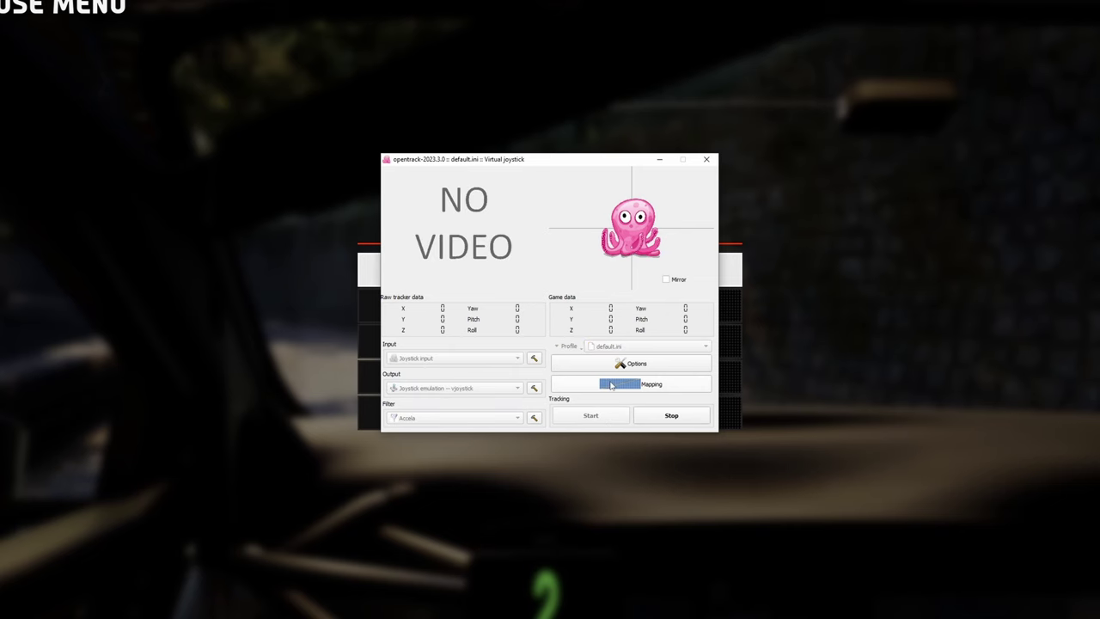
left_click(604, 386)
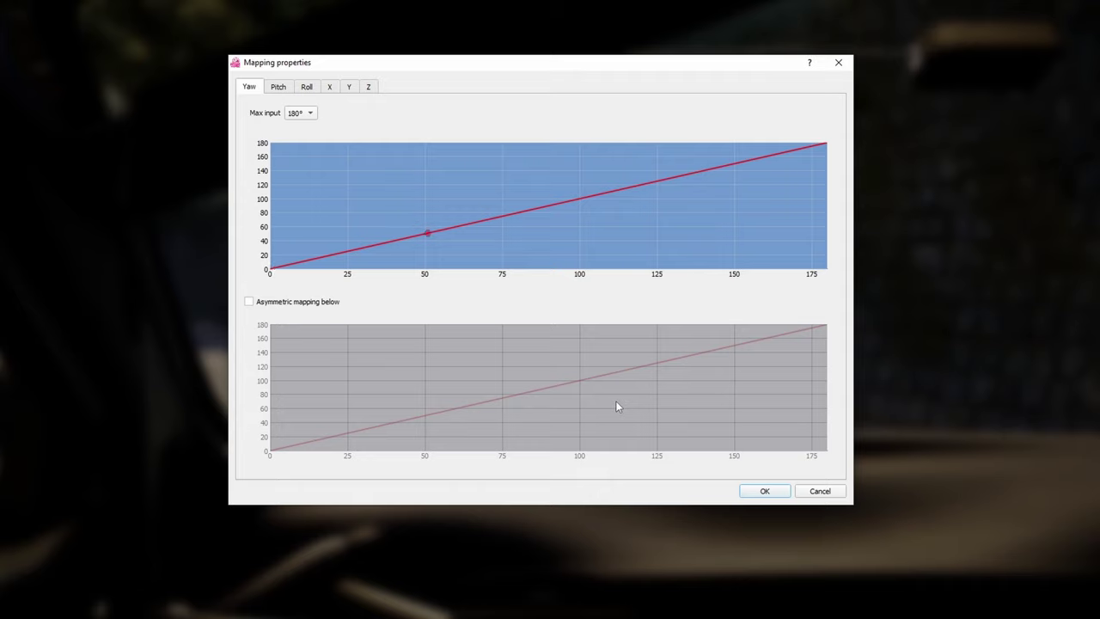
left_click(424, 248)
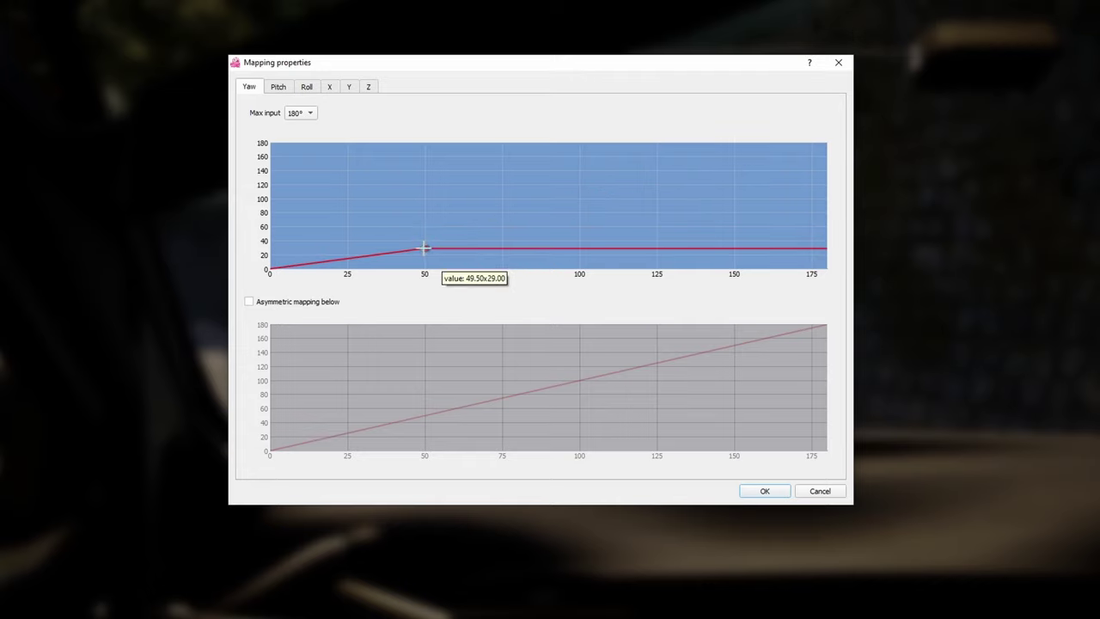
left_click_drag(424, 249, 424, 270)
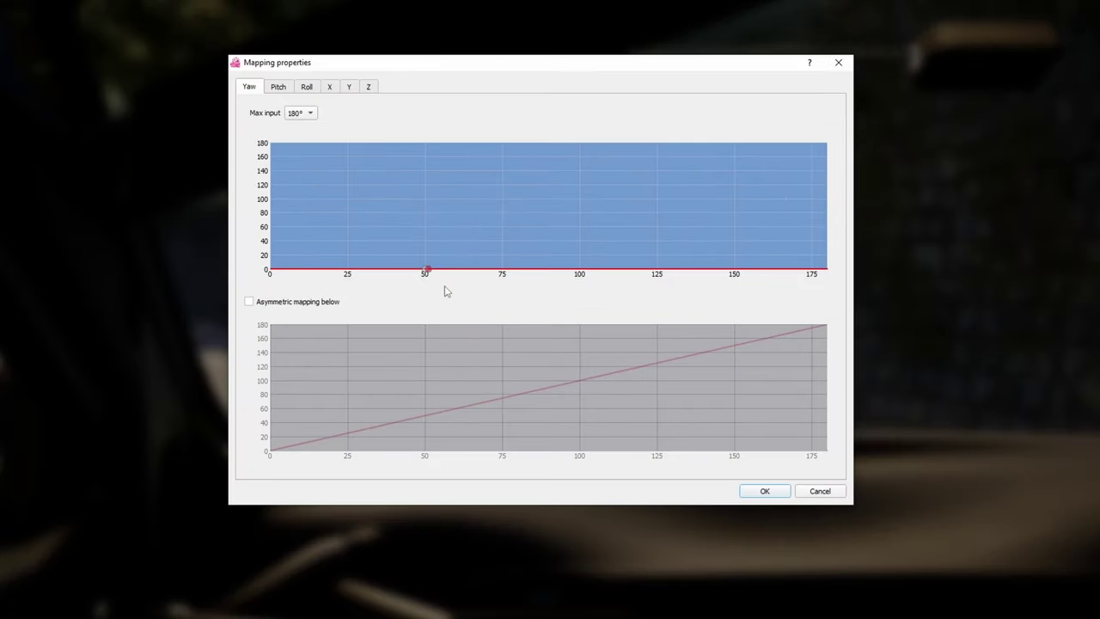
Step: Add an upper point near 180 input on the Yaw curve, apply the mapping, and move the upper point to about 100 input and 40 output
left_click(824, 150)
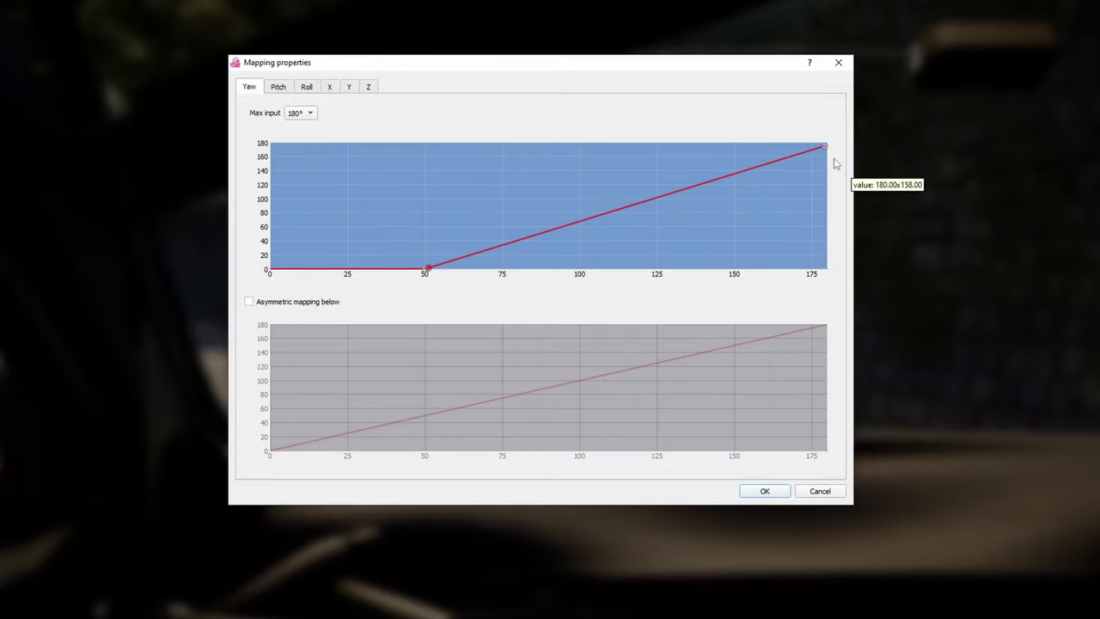
left_click(765, 490)
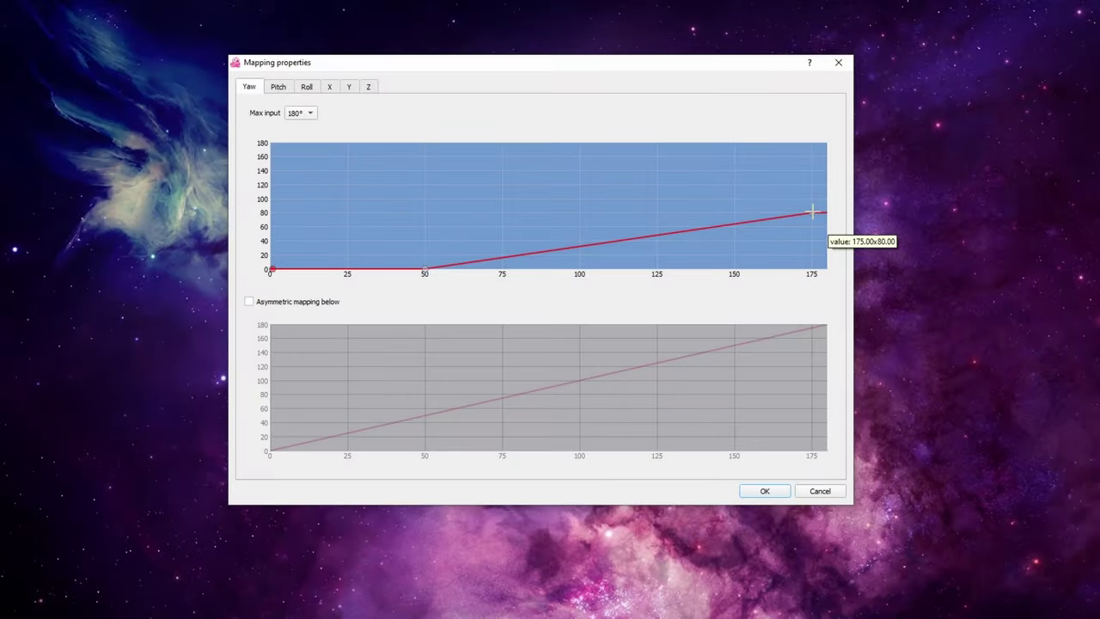
left_click_drag(812, 215, 578, 241)
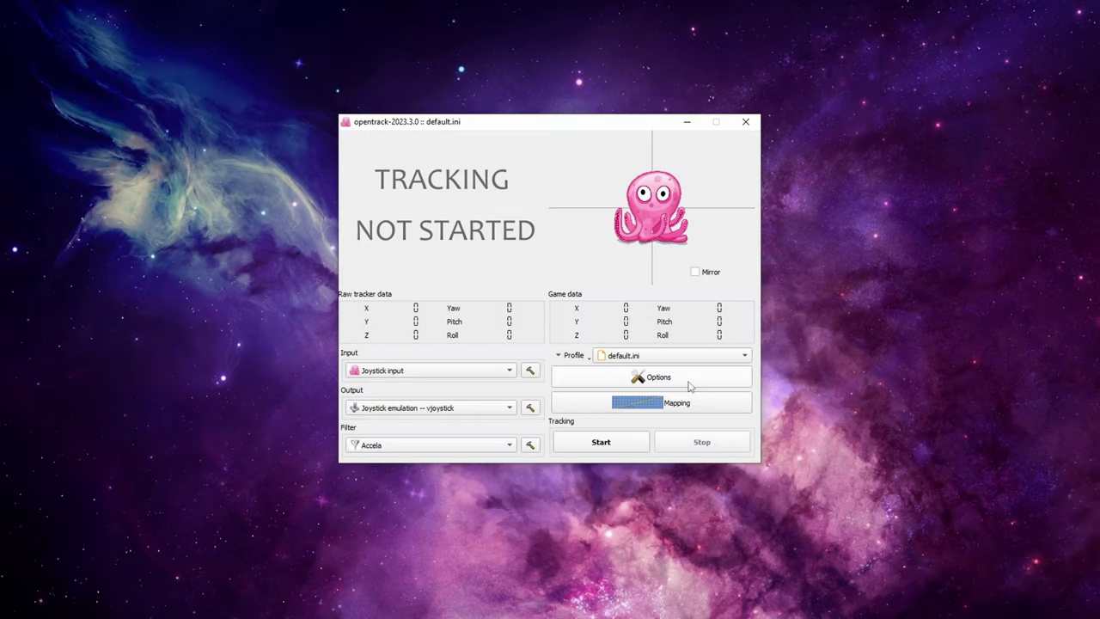
Step: Set opentrack's game detection to start the EA WRC.ini profile for WRC.exe from the game's Win64 folder
left_click(687, 386)
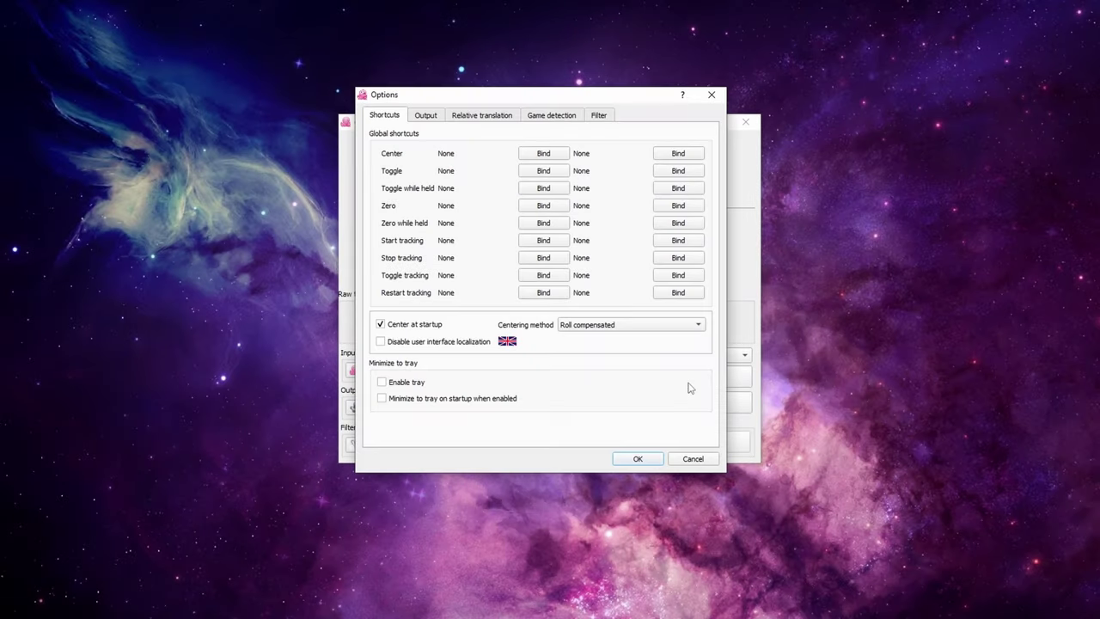
left_click(547, 120)
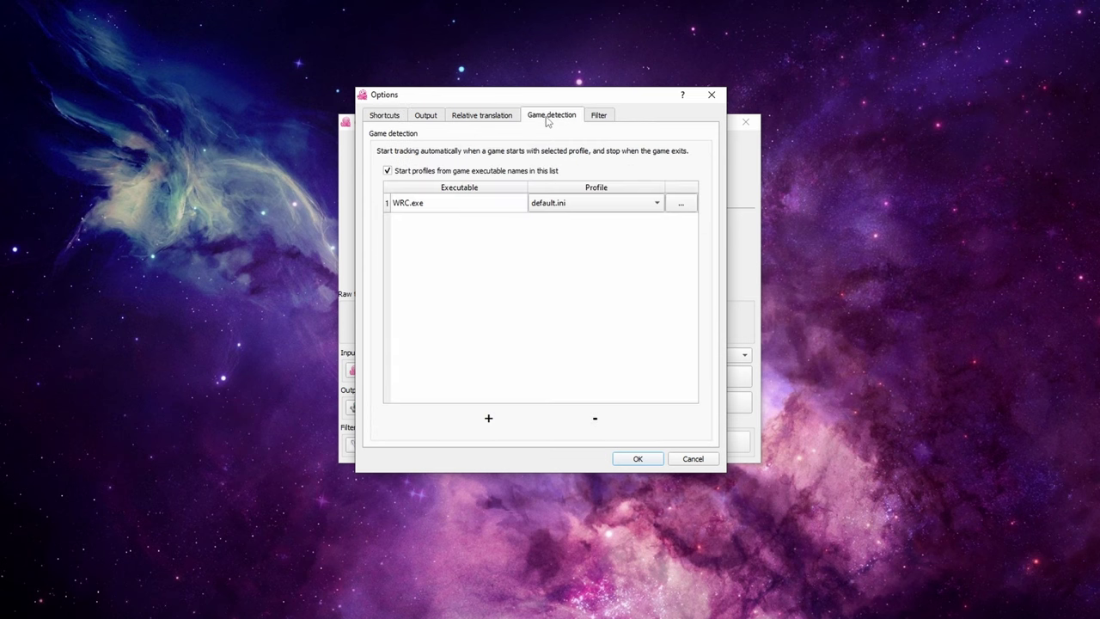
left_click(680, 205)
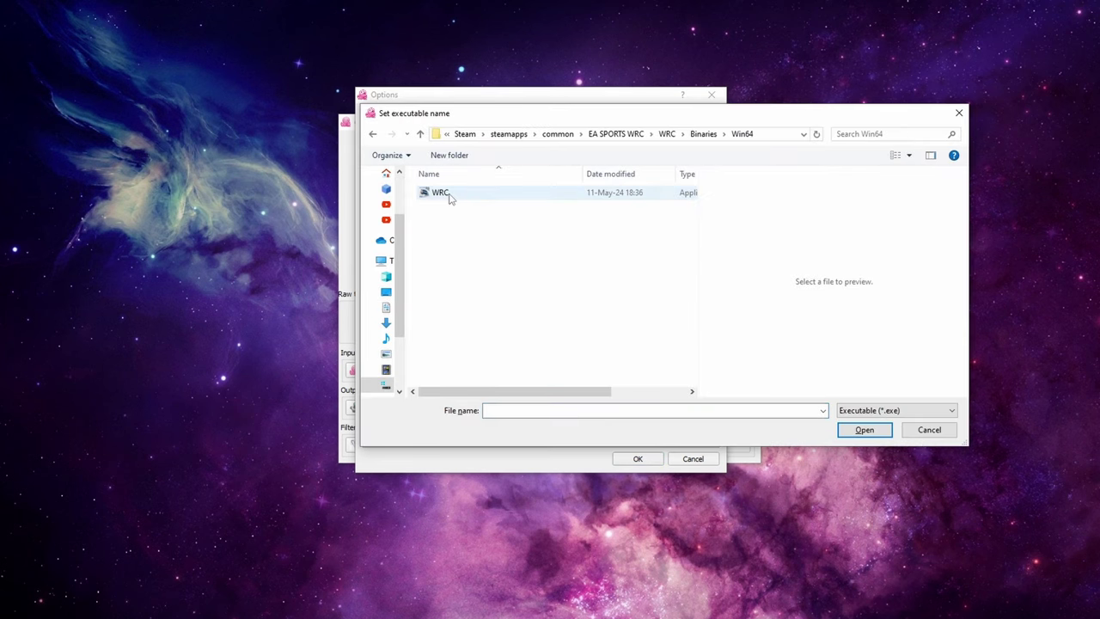
double_click(441, 193)
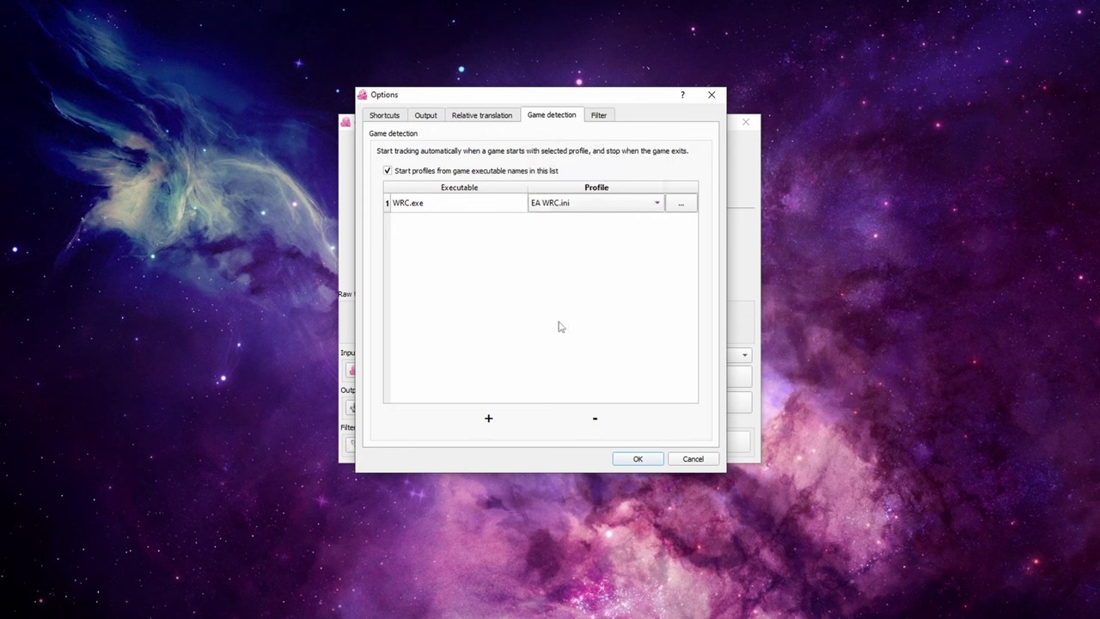
key("Return")
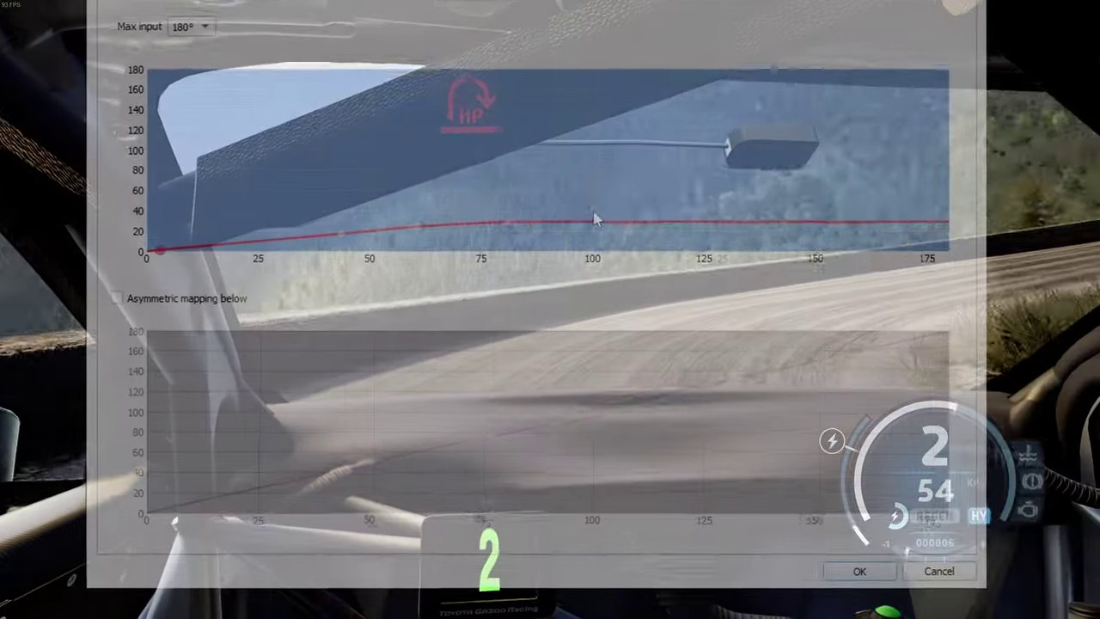
left_click_drag(595, 219, 775, 158)
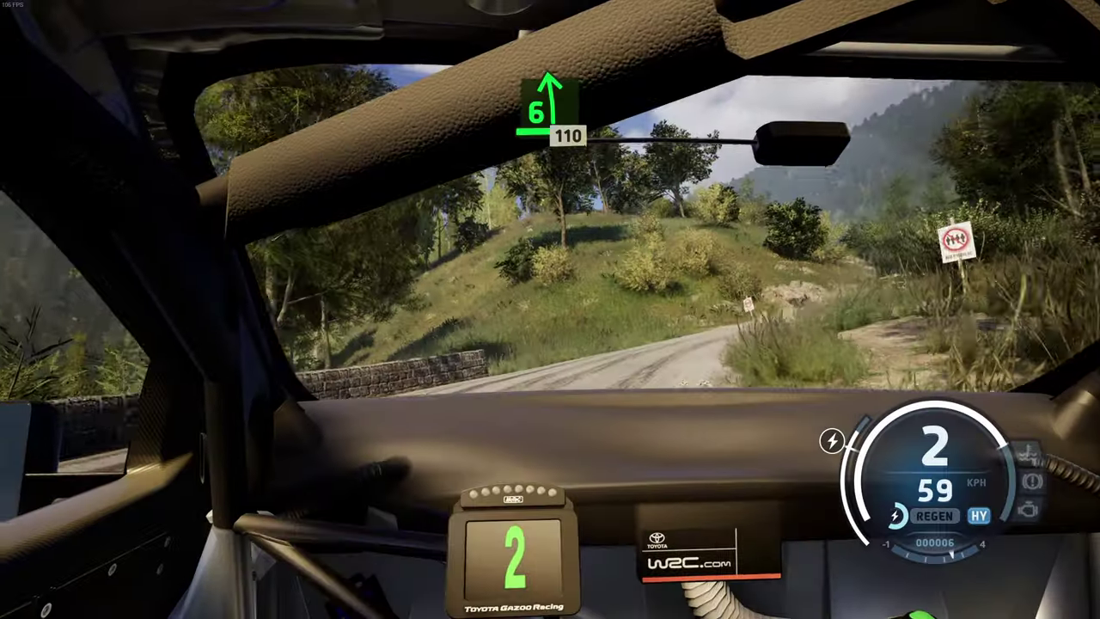